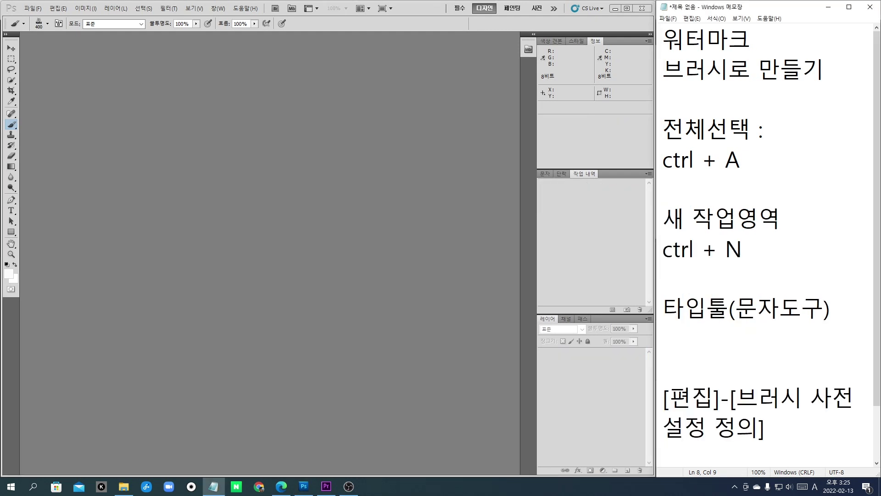
{"action": "left_click_drag", "start_coordinate": [743, 250], "coordinate": [664, 218]}
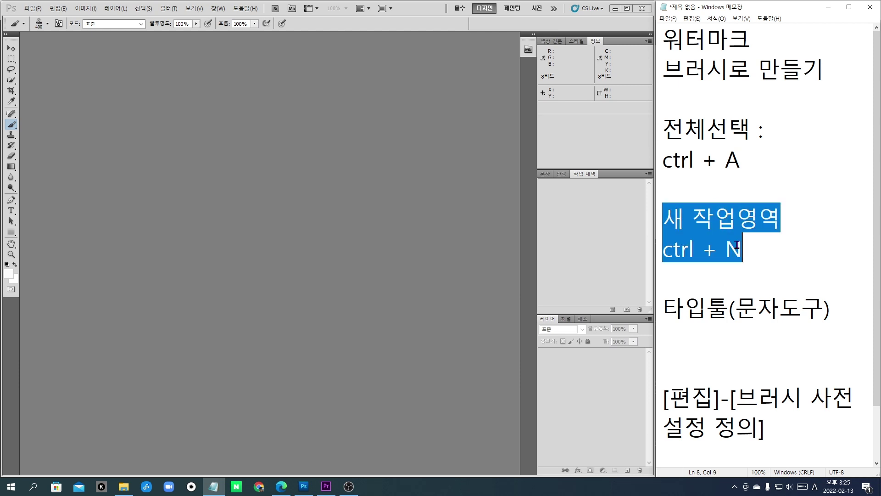
{"action": "left_click", "coordinate": [764, 254]}
- Create a white RGB document of 600 × 400 pixels at 72 pixels/inch and move its window toward the middle of the workspace
{"action": "left_click", "coordinate": [216, 217]}
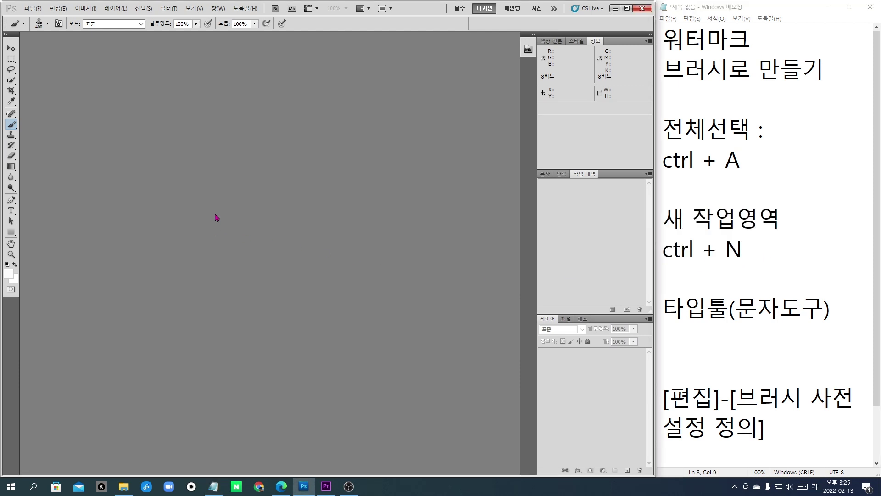
{"action": "key", "text": "ctrl+n"}
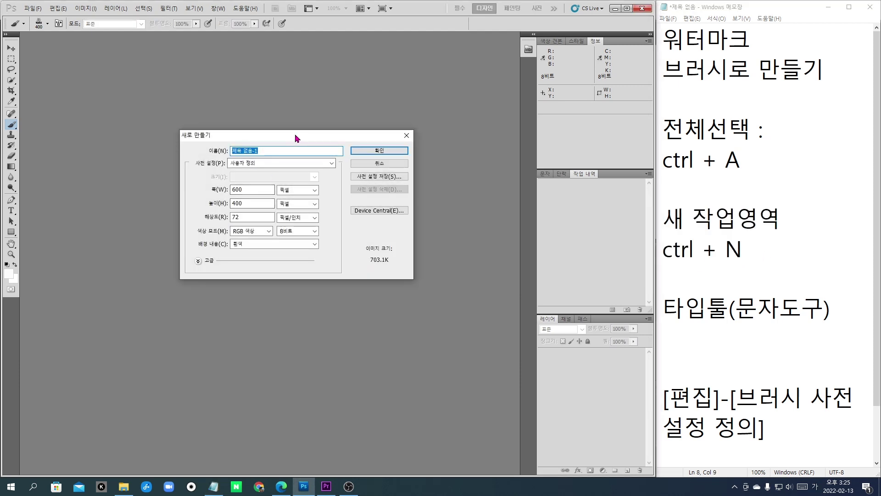
{"action": "left_click_drag", "start_coordinate": [296, 132], "coordinate": [340, 124]}
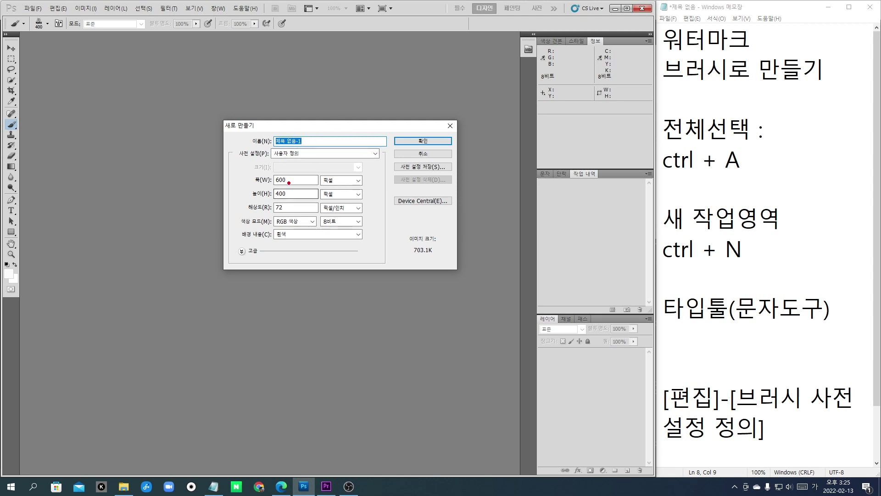
{"action": "mouse_move", "coordinate": [294, 180]}
{"action": "left_mouse_down"}
{"action": "mouse_move", "coordinate": [261, 180]}
{"action": "mouse_move", "coordinate": [276, 170]}
{"action": "left_mouse_up"}
{"action": "left_click_drag", "start_coordinate": [280, 202], "coordinate": [284, 200]}
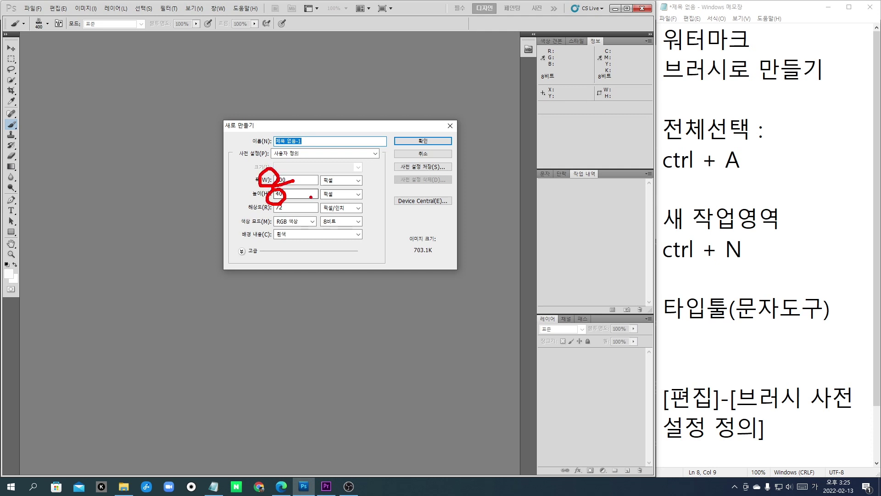
{"action": "key", "text": "Escape"}
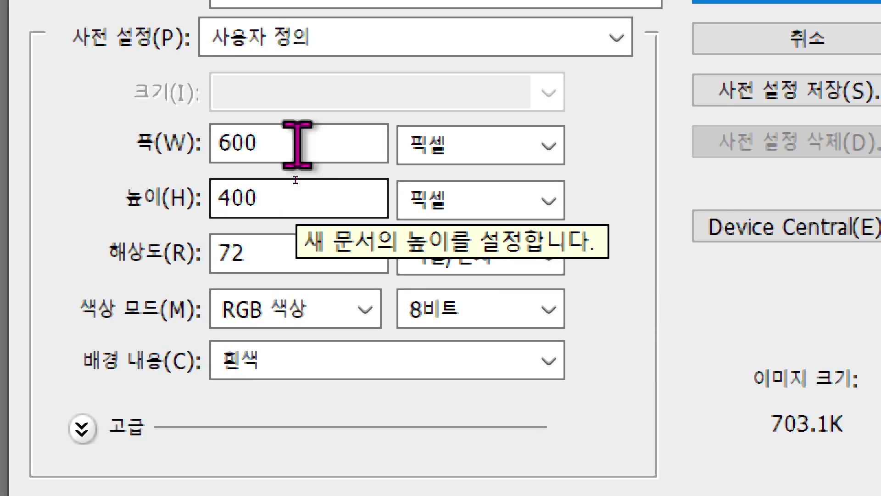
{"action": "left_click", "coordinate": [295, 177]}
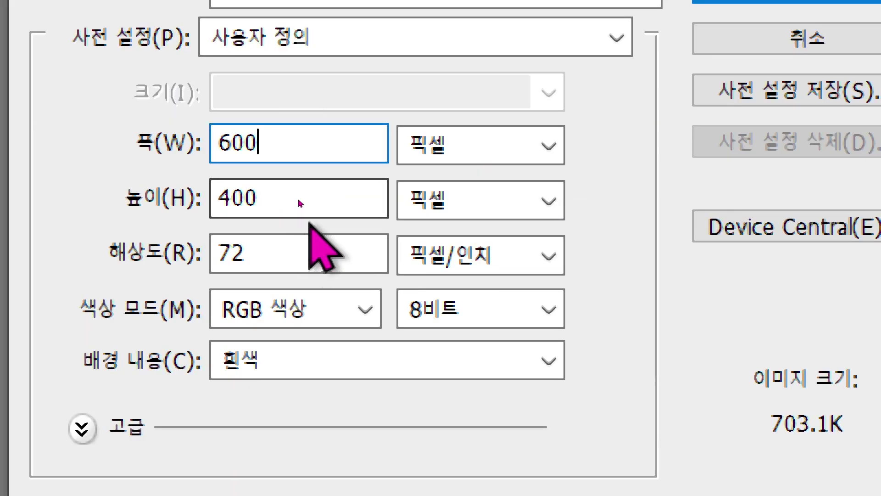
{"action": "left_click", "coordinate": [300, 202]}
{"action": "left_click", "coordinate": [291, 252]}
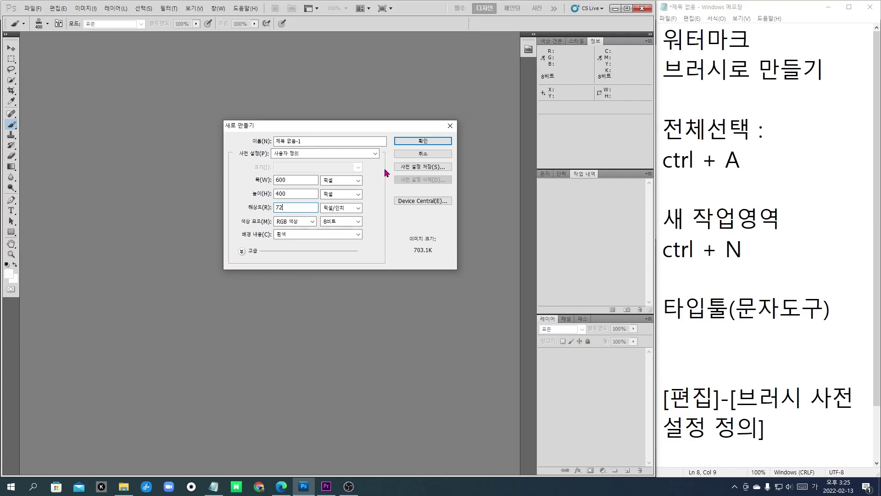
{"action": "left_click", "coordinate": [436, 142]}
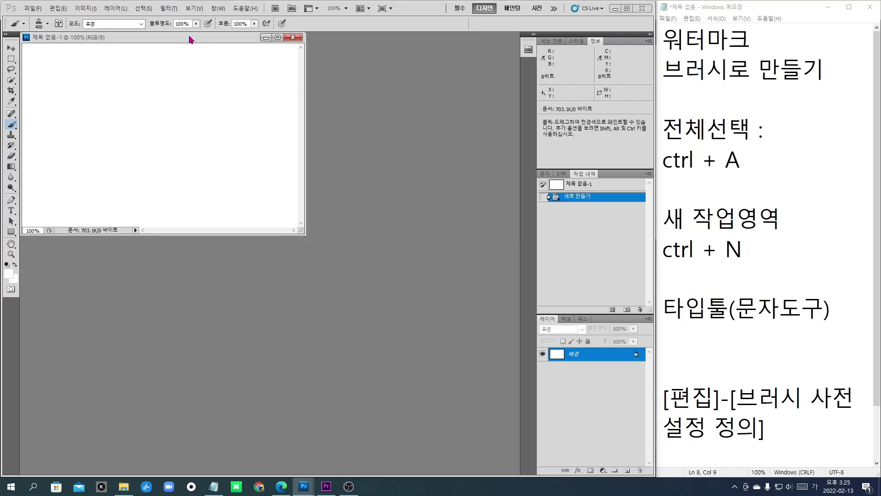
{"action": "left_click_drag", "start_coordinate": [188, 39], "coordinate": [357, 143]}
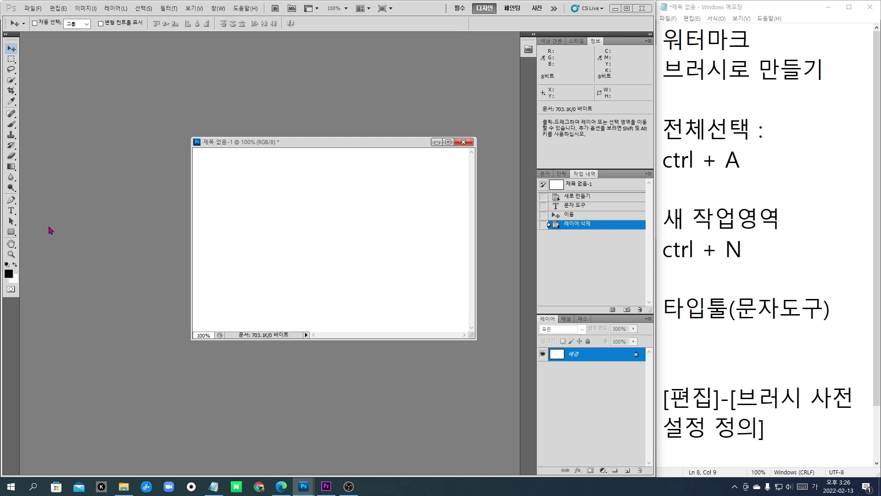
- Add the black text "작심두잇" at 100 pt with the Type tool and move it to the middle of the canvas
{"action": "left_click", "coordinate": [11, 211]}
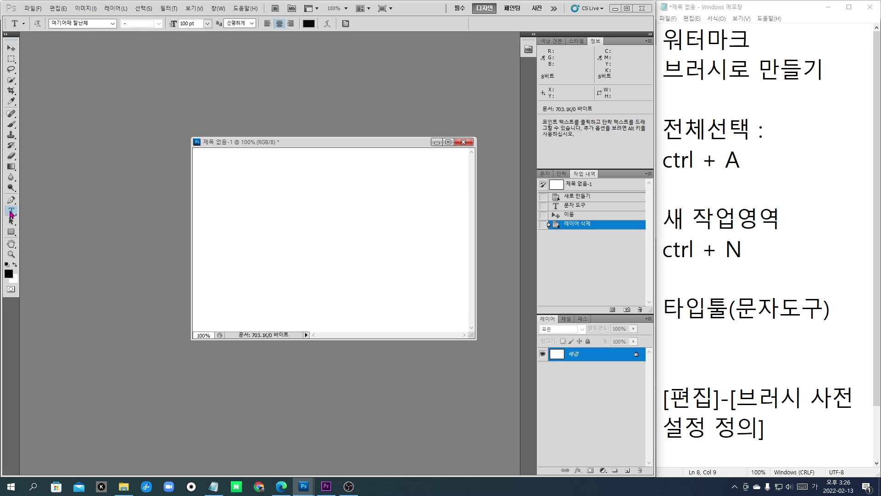
{"action": "left_click", "coordinate": [248, 246]}
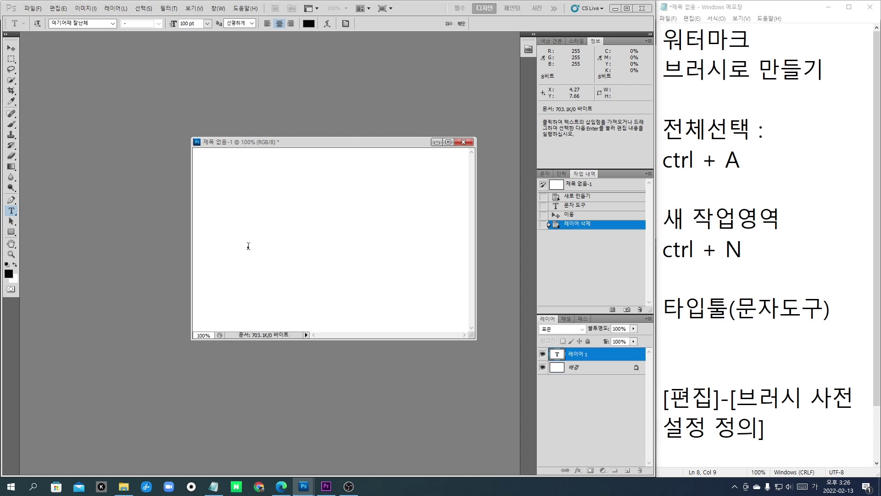
{"action": "type", "text": "작심두잇"}
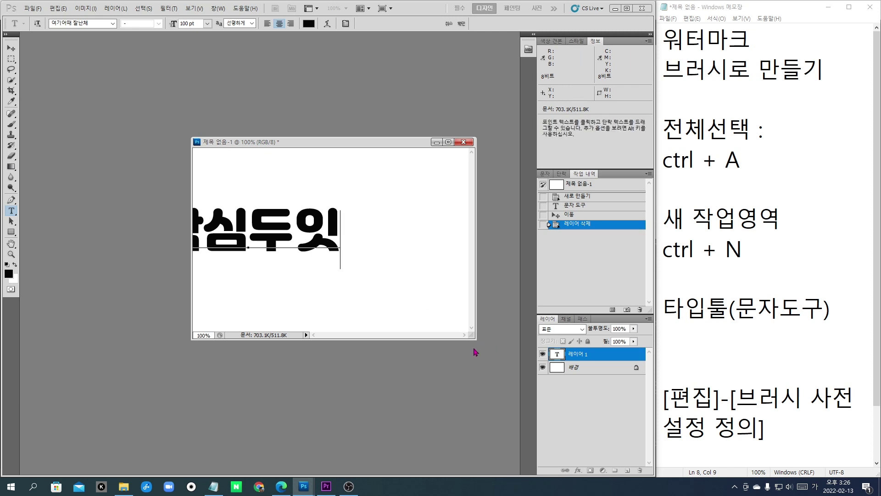
{"action": "left_click", "coordinate": [11, 48]}
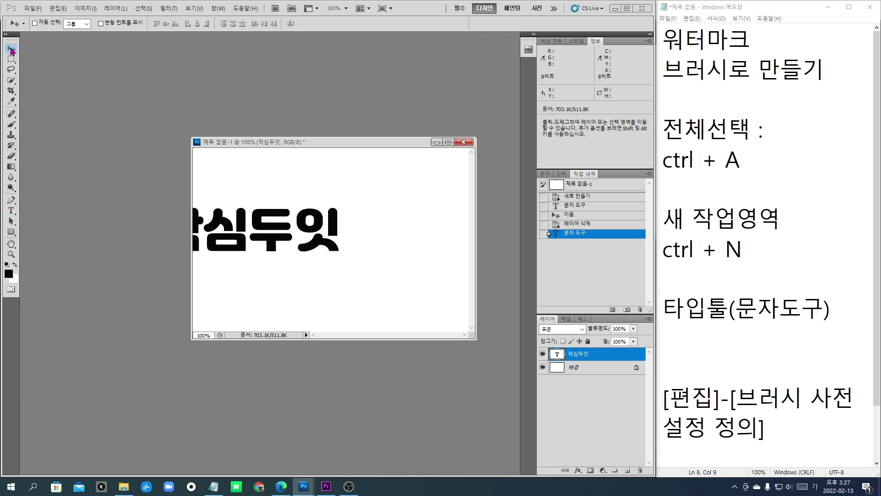
{"action": "left_click_drag", "start_coordinate": [261, 236], "coordinate": [351, 273]}
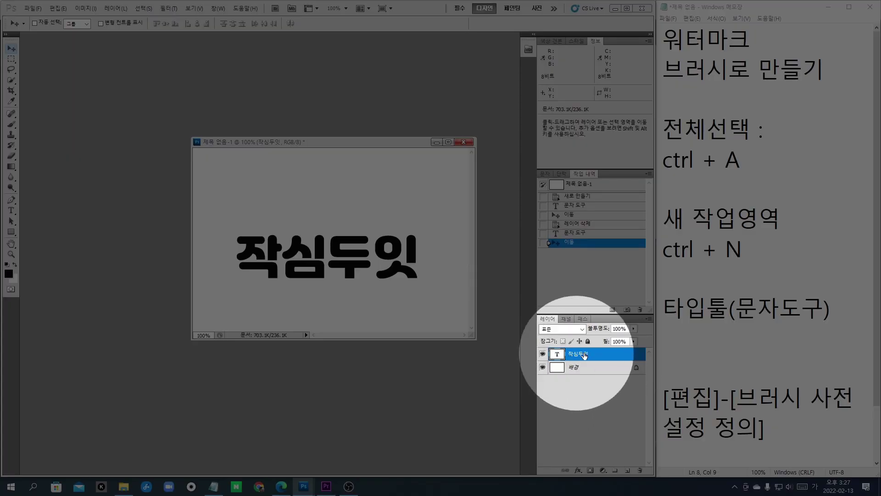
- Select the text layer's characters for editing, commit the text, and shift it slightly down and to the right on the canvas
{"action": "double_click", "coordinate": [559, 354]}
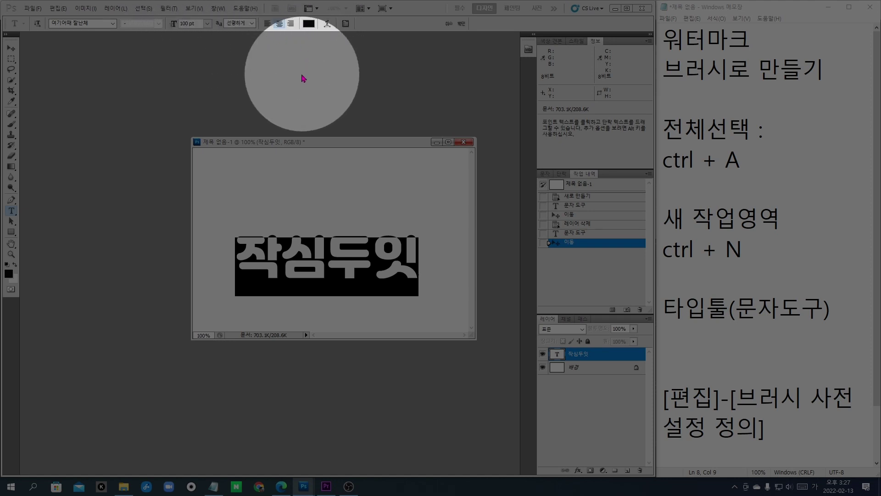
{"action": "key", "text": "ctrl+Return"}
{"action": "key", "text": "v"}
{"action": "left_click_drag", "start_coordinate": [299, 232], "coordinate": [312, 266]}
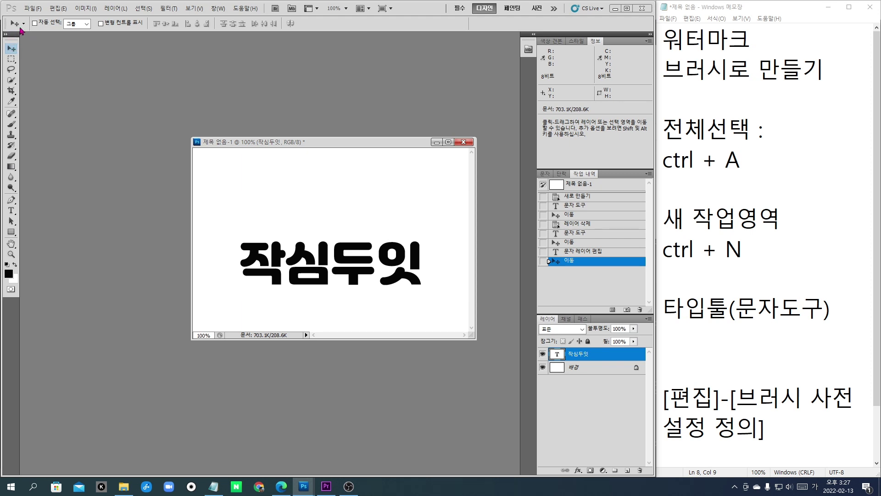
- Place the 주먹 image into the document and scale it proportionally to about 52%
{"action": "left_click", "coordinate": [32, 8]}
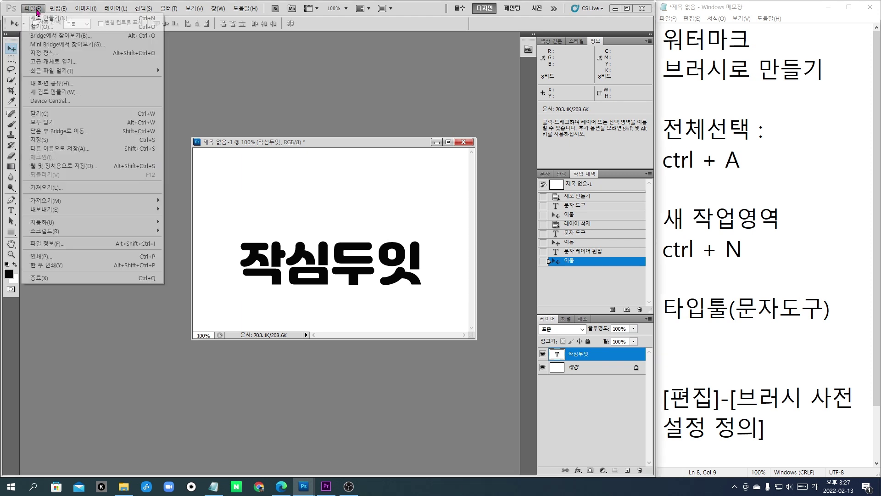
{"action": "left_click", "coordinate": [65, 188]}
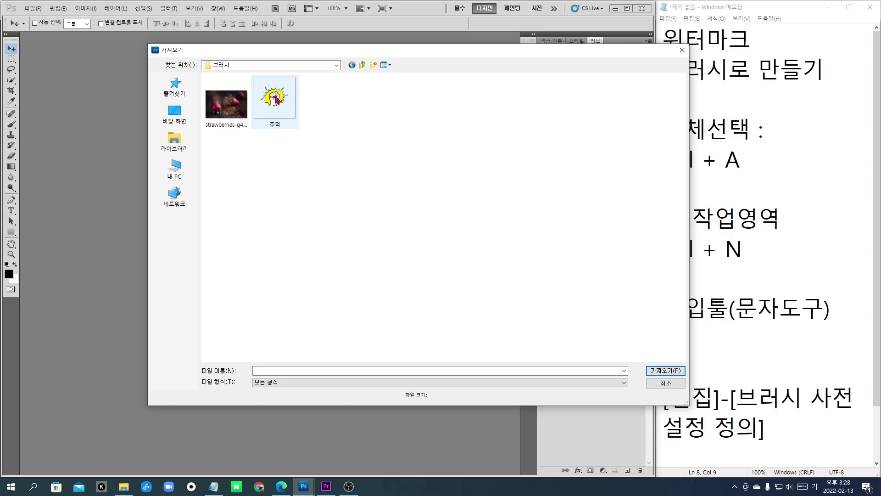
{"action": "left_click", "coordinate": [666, 372]}
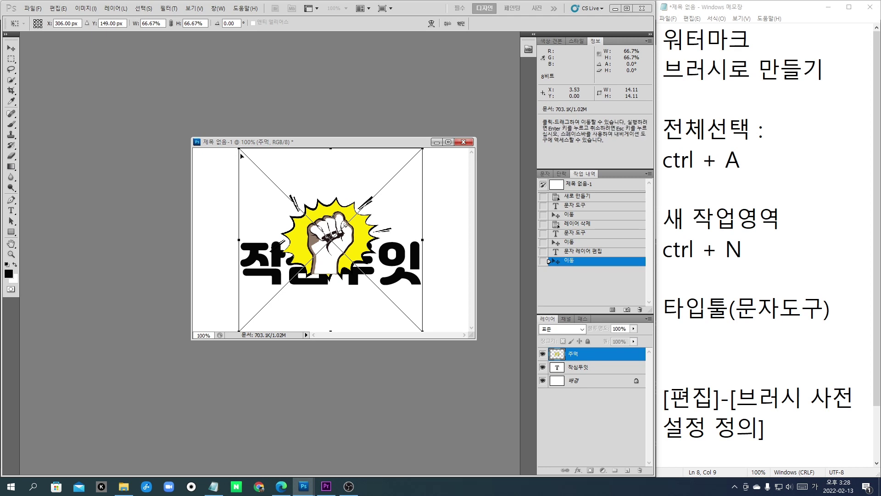
{"action": "left_click_drag", "start_coordinate": [238, 150], "coordinate": [305, 197]}
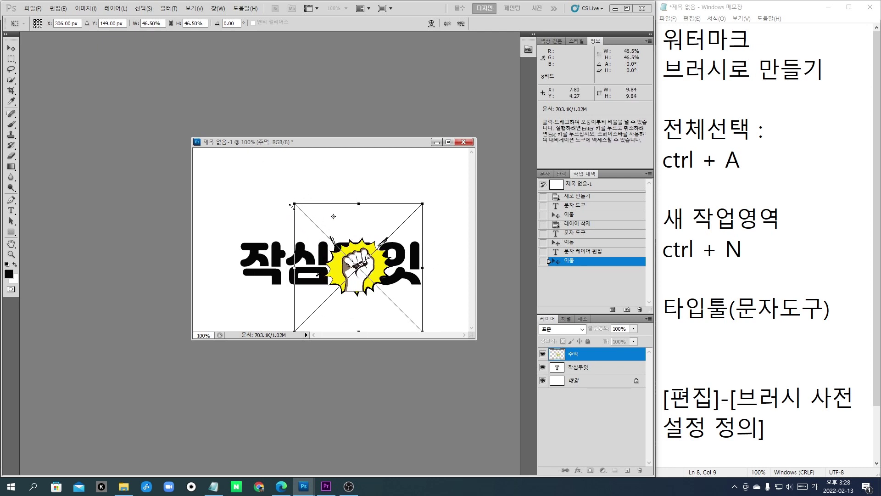
{"action": "left_click_drag", "start_coordinate": [295, 206], "coordinate": [279, 189]}
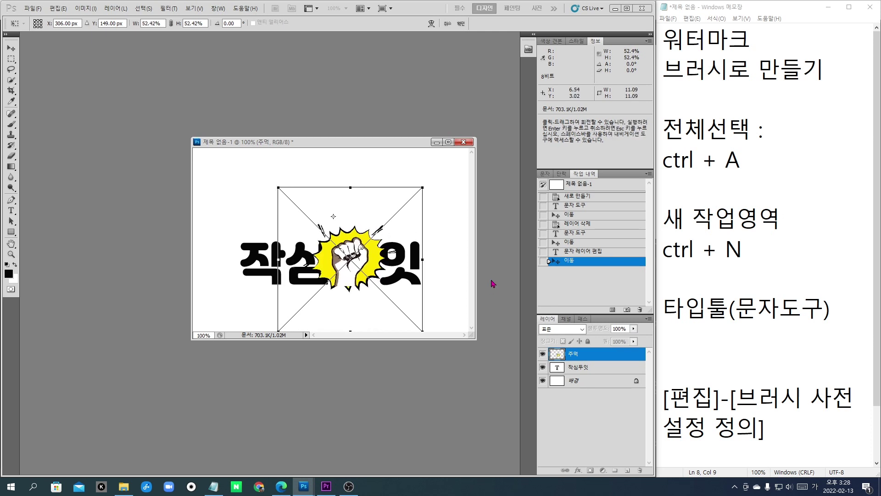
{"action": "key", "text": "Return"}
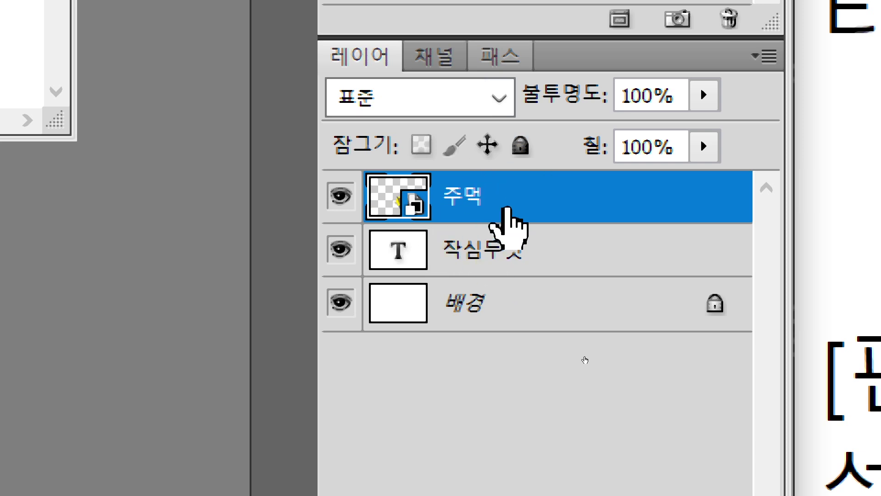
- Put the 주먹 layer beneath the text layer and move the fist up so it sits above the lettering
{"action": "left_click_drag", "start_coordinate": [535, 202], "coordinate": [525, 296]}
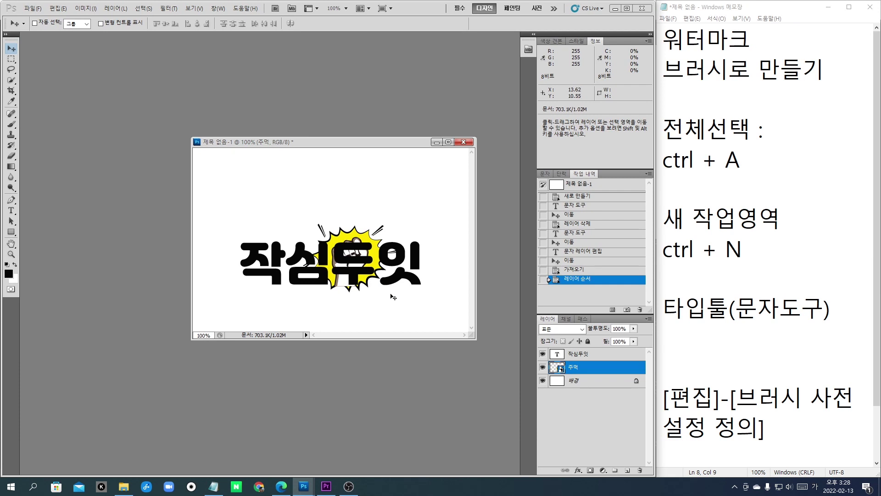
{"action": "left_click_drag", "start_coordinate": [355, 240], "coordinate": [343, 198]}
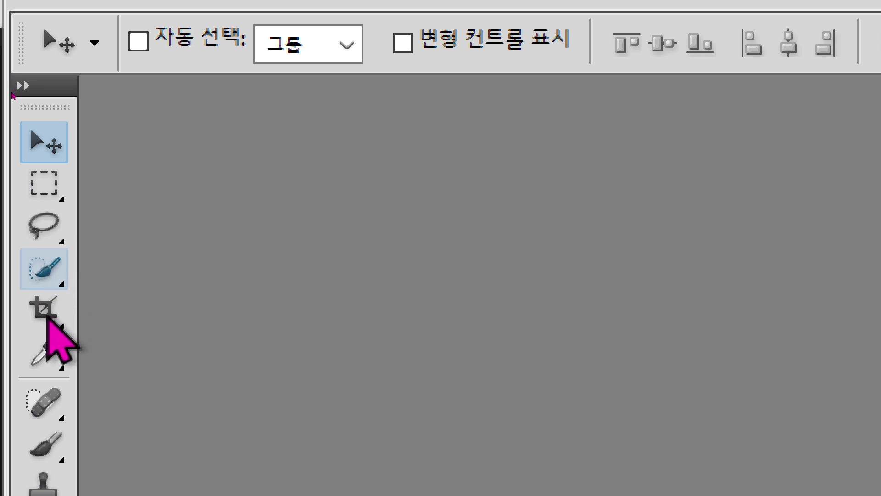
- Crop the canvas tightly around the fist and lettering, to about 14.1 × 8.8 cm
{"action": "left_click", "coordinate": [47, 316]}
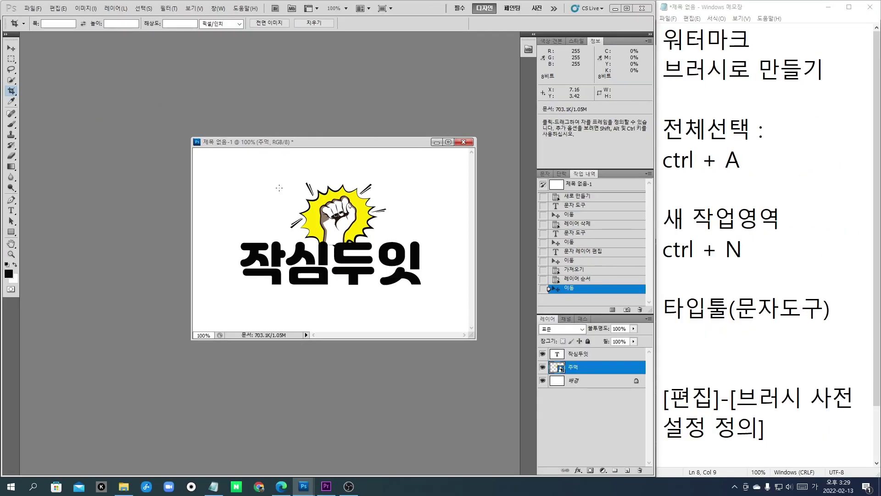
{"action": "left_click_drag", "start_coordinate": [237, 168], "coordinate": [428, 292]}
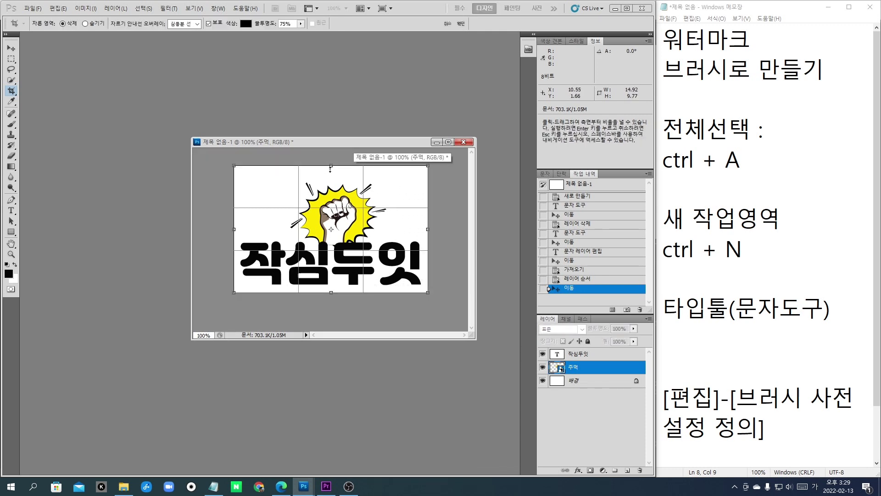
{"action": "left_click_drag", "start_coordinate": [331, 166], "coordinate": [331, 176]}
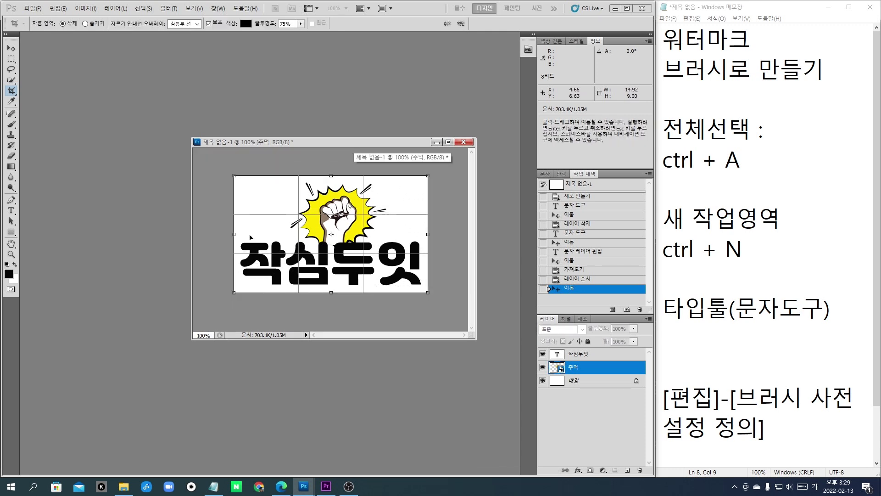
{"action": "left_click_drag", "start_coordinate": [234, 234], "coordinate": [240, 235]}
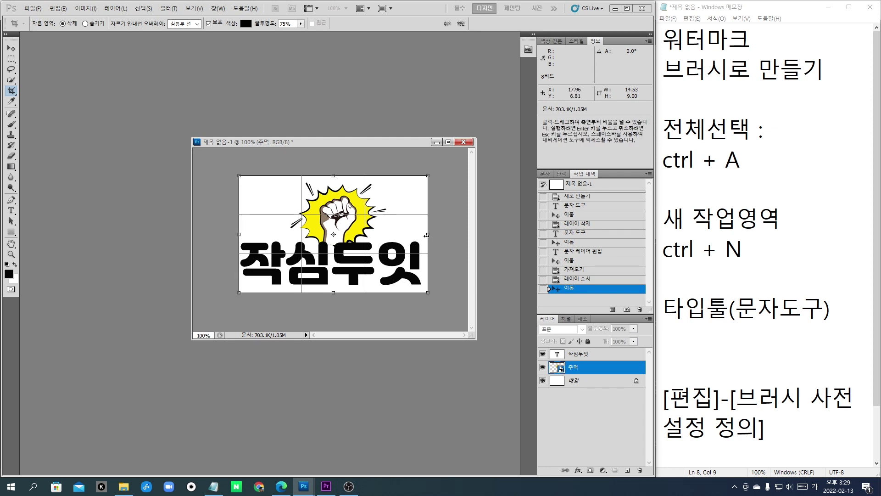
{"action": "left_click_drag", "start_coordinate": [427, 235], "coordinate": [423, 234]}
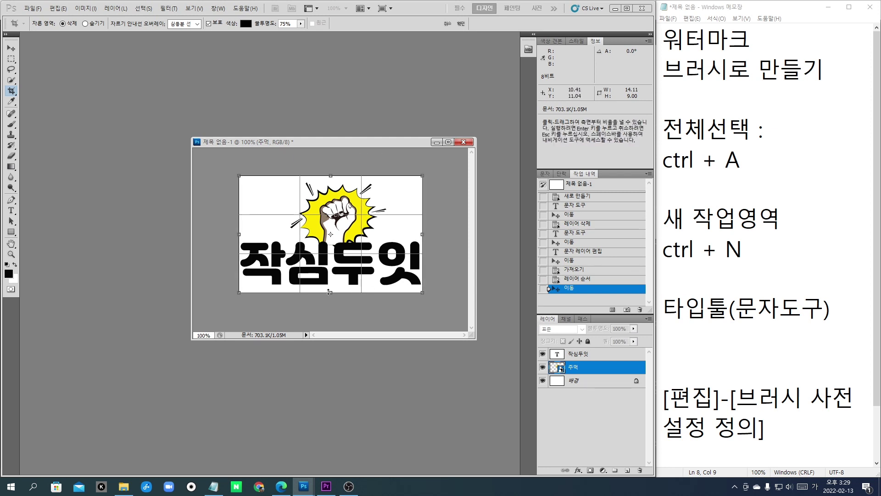
{"action": "left_click_drag", "start_coordinate": [331, 292], "coordinate": [331, 290]}
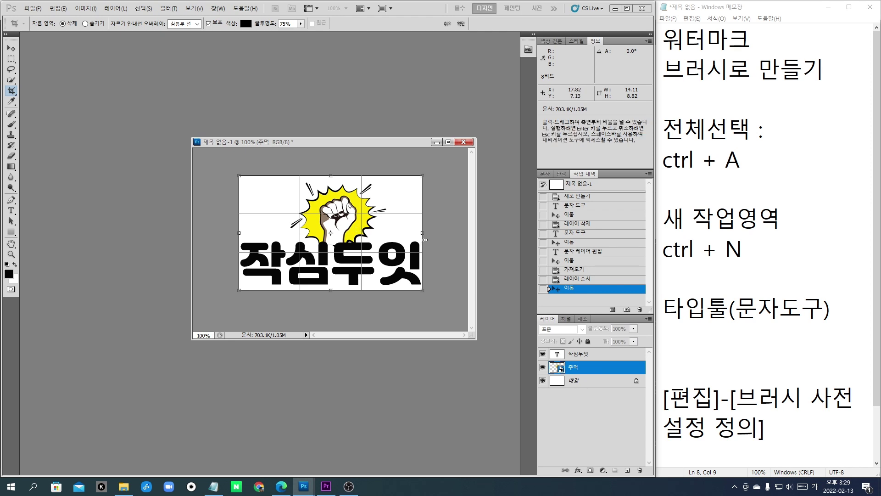
{"action": "key", "text": "Return"}
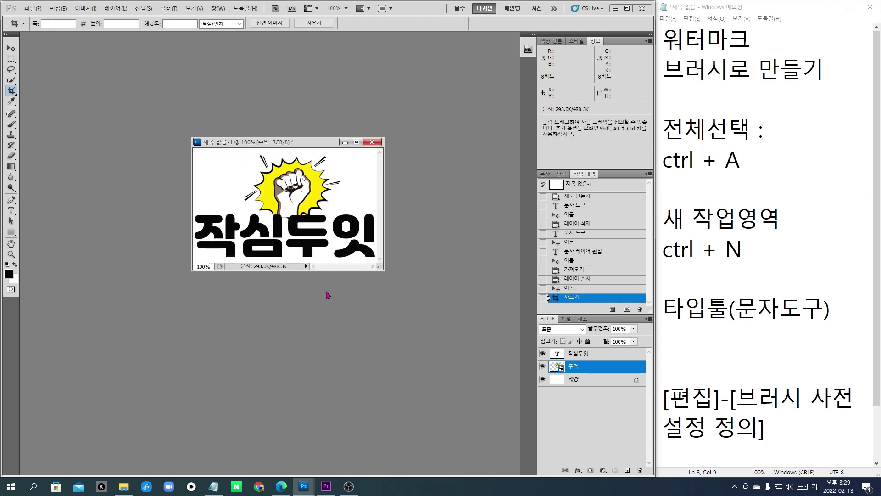
{"action": "left_click_drag", "start_coordinate": [674, 136], "coordinate": [758, 166]}
{"action": "left_click", "coordinate": [761, 167]}
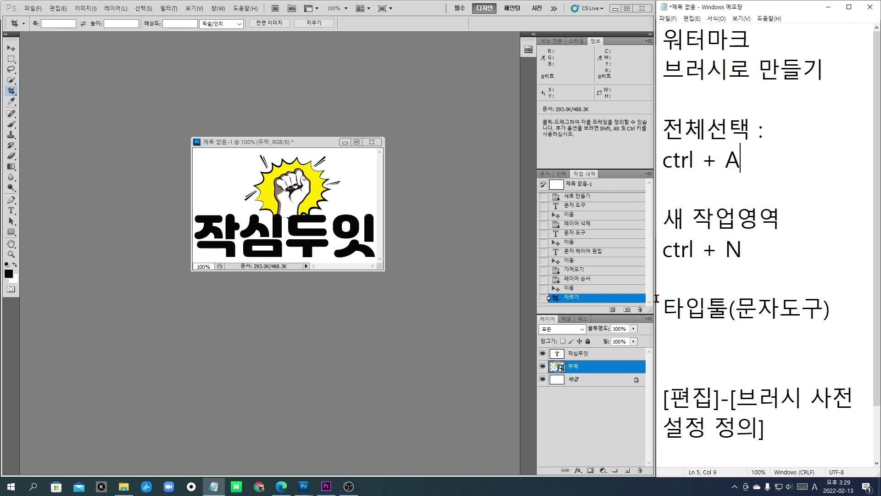
{"action": "left_click", "coordinate": [301, 146]}
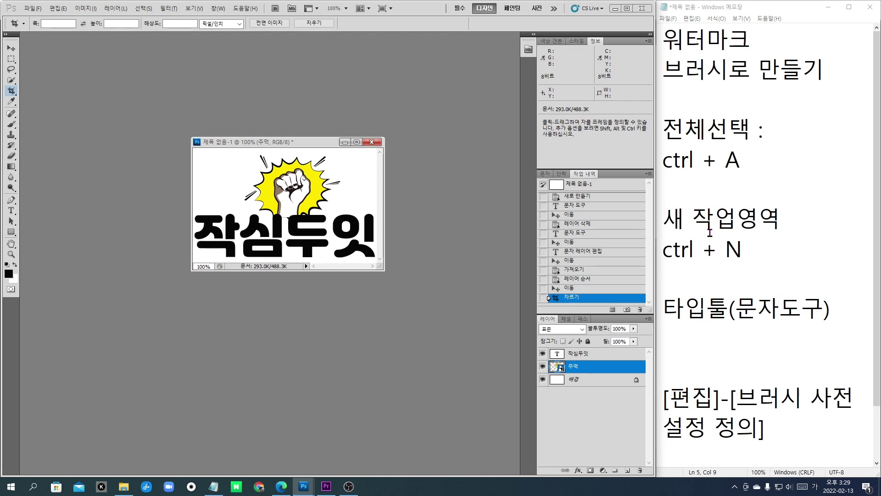
{"action": "left_click_drag", "start_coordinate": [760, 164], "coordinate": [637, 175]}
{"action": "left_click", "coordinate": [782, 179]}
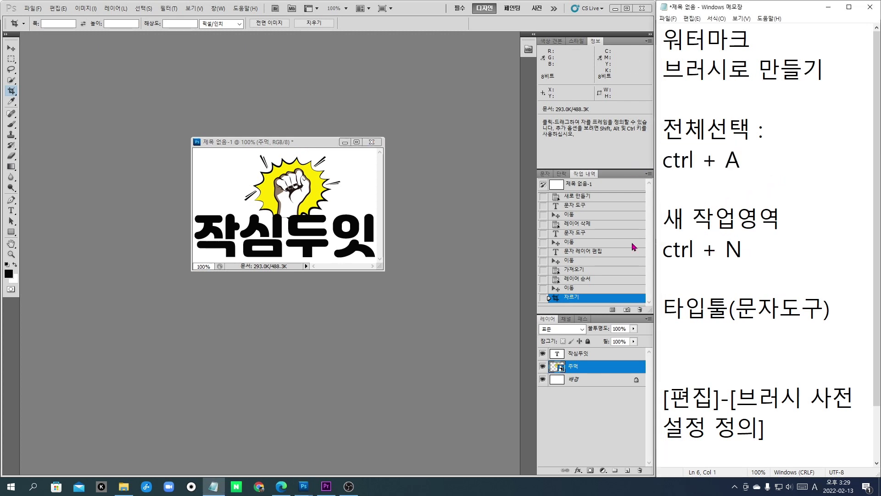
- Select the whole logo canvas and define it as a brush preset named 작심두잇
{"action": "left_click", "coordinate": [423, 305]}
{"action": "key", "text": "ctrl+a"}
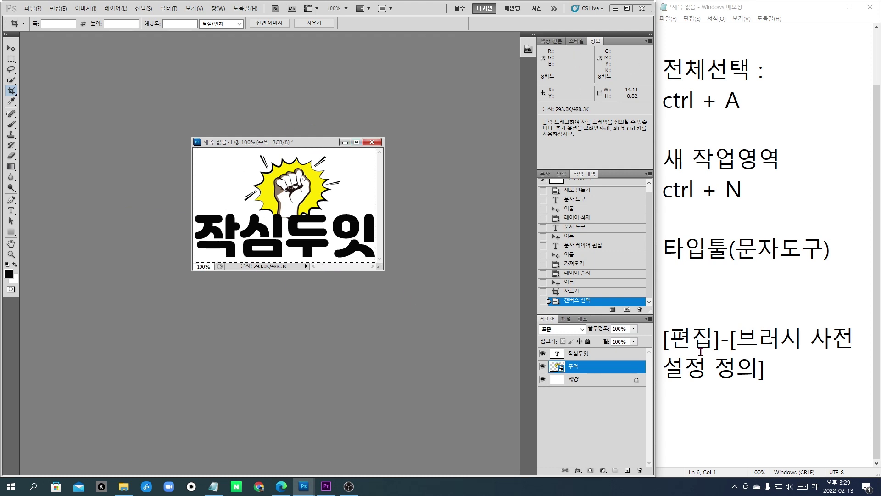
{"action": "left_click", "coordinate": [663, 338]}
{"action": "left_click_drag", "start_coordinate": [664, 338], "coordinate": [841, 356]}
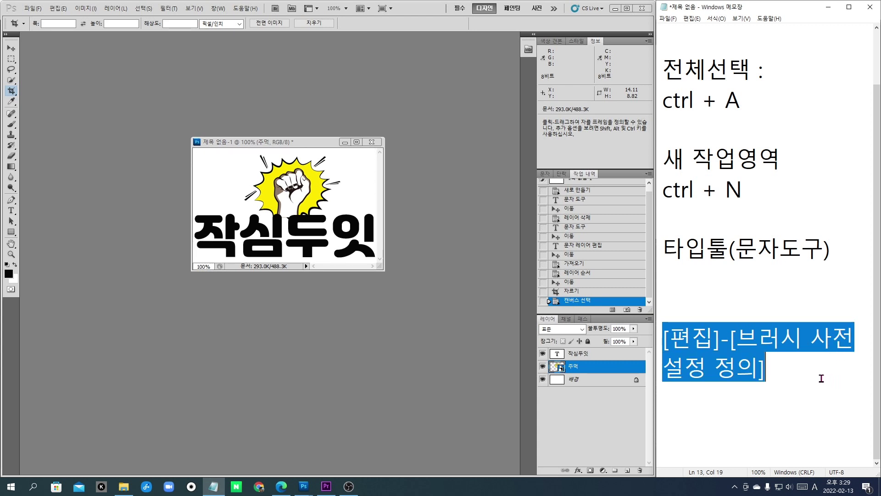
{"action": "left_click", "coordinate": [816, 375]}
{"action": "left_click", "coordinate": [58, 8]}
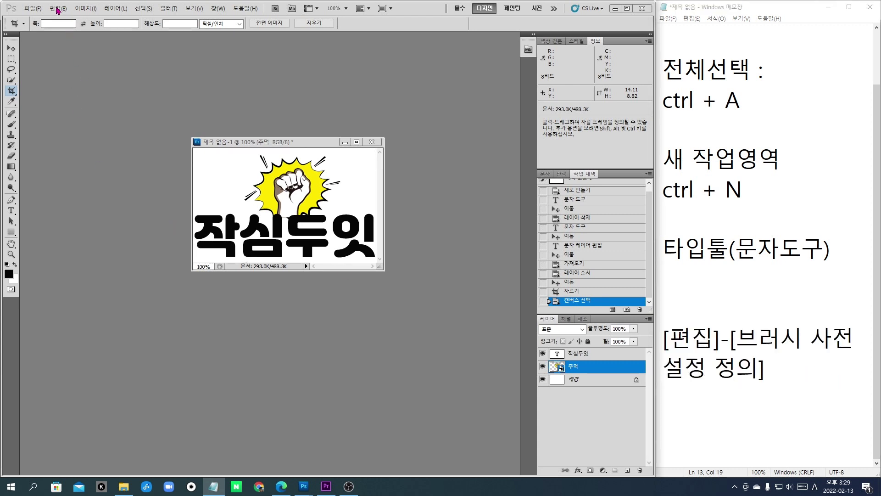
{"action": "left_click", "coordinate": [58, 8]}
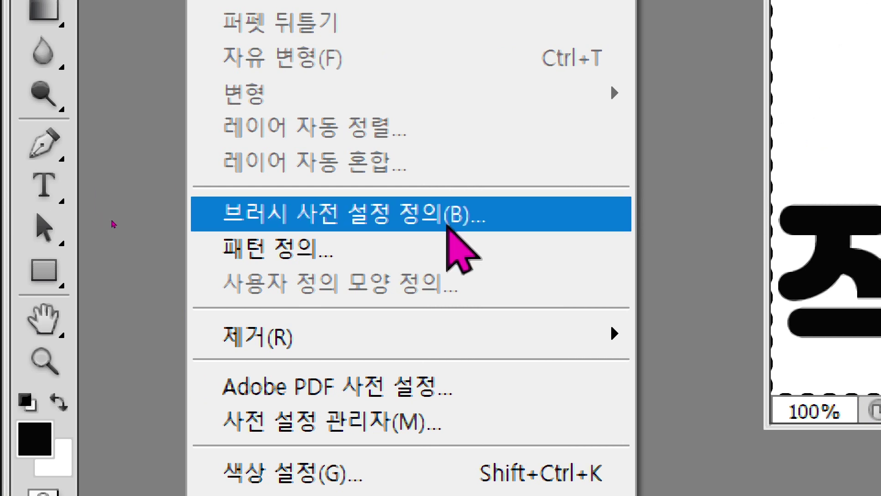
{"action": "left_click", "coordinate": [435, 224]}
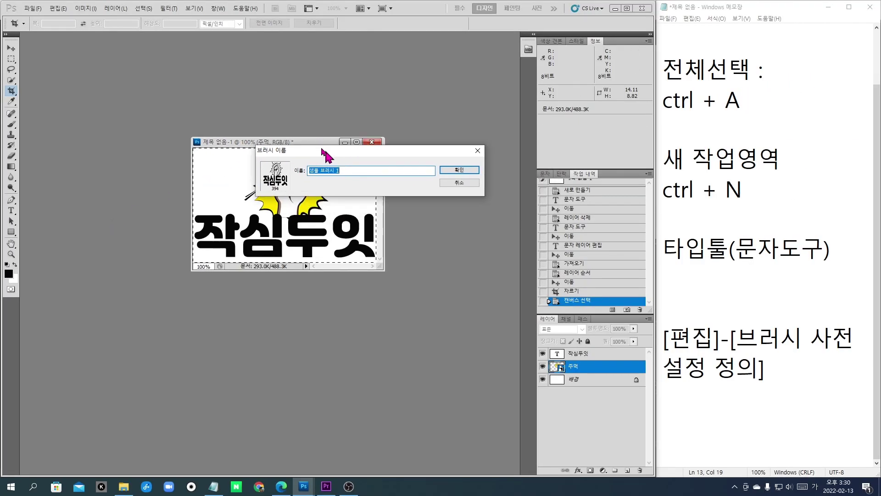
{"action": "left_click_drag", "start_coordinate": [323, 149], "coordinate": [265, 79]}
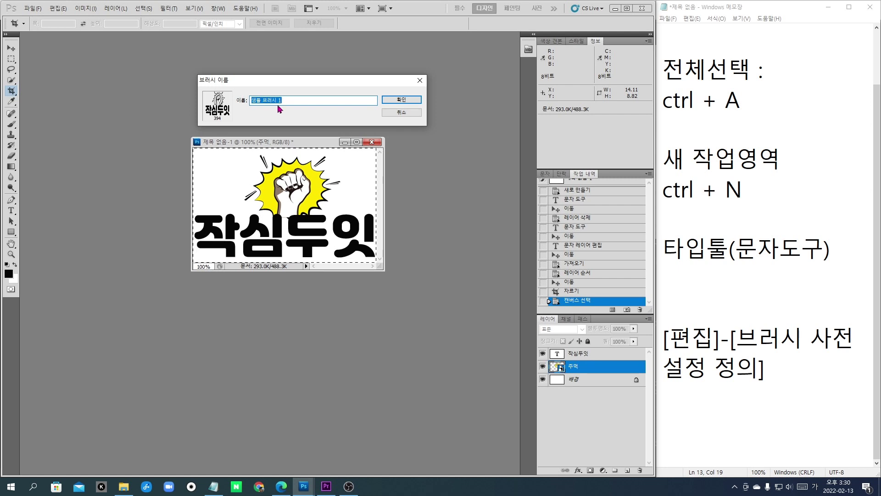
{"action": "type", "text": "작심두잇"}
{"action": "left_click", "coordinate": [408, 100]}
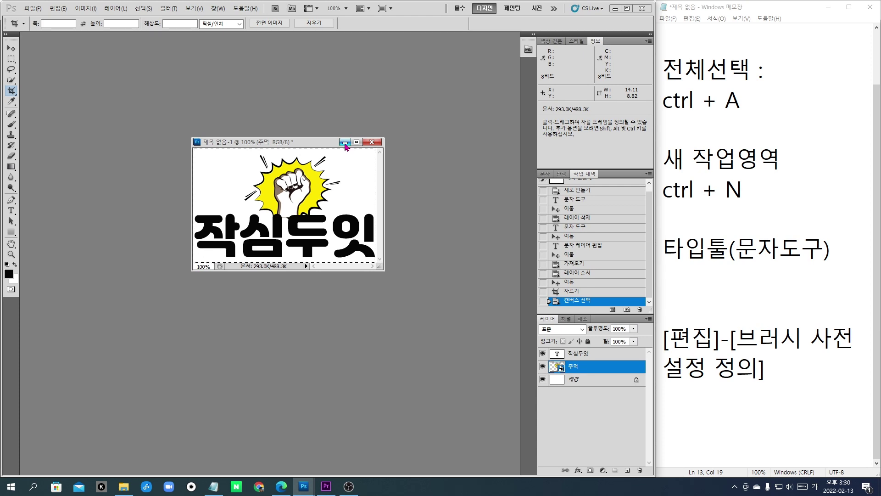
- Minimise the logo document and open the image strawberries-g43e519f93_1920
{"action": "left_click", "coordinate": [346, 146]}
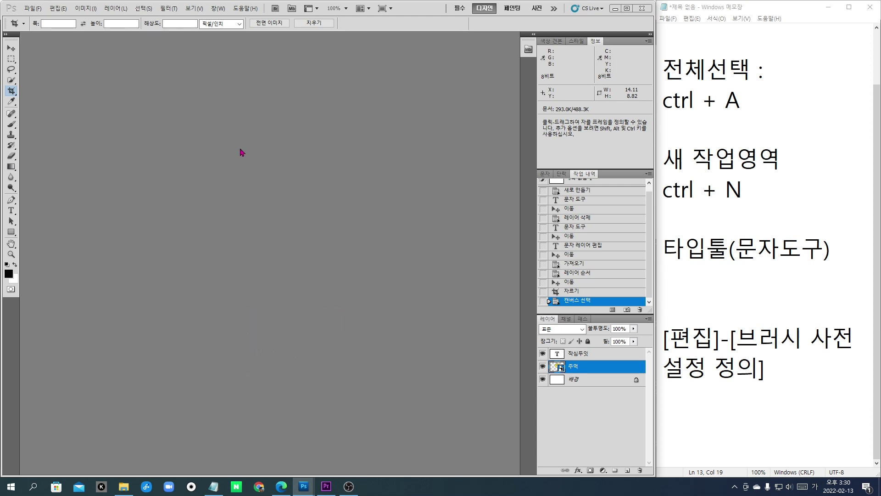
{"action": "double_click", "coordinate": [240, 151]}
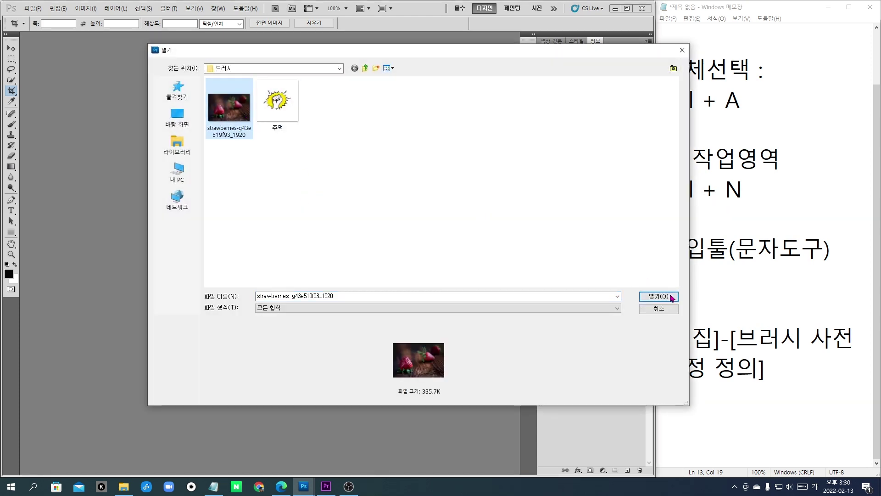
{"action": "key", "text": "Return"}
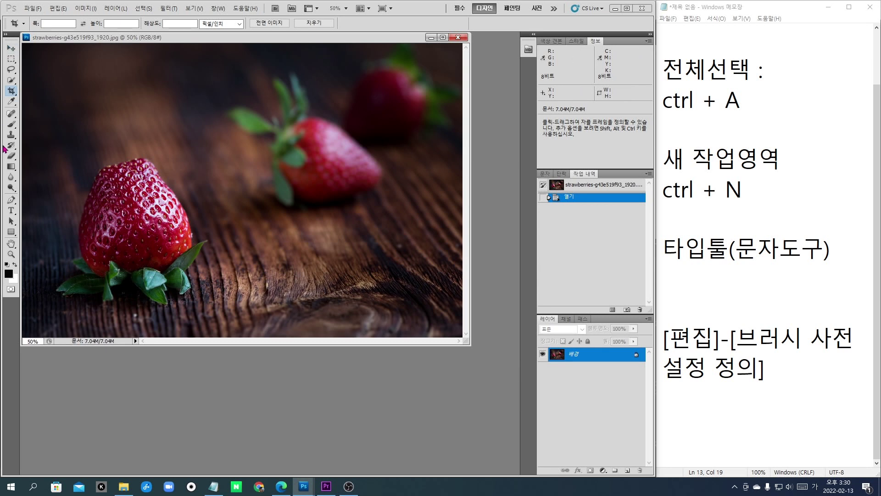
- Activate the Brush tool, choose the 작심두잇 logo brush tip and show its full outline as the cursor
{"action": "left_click", "coordinate": [12, 125]}
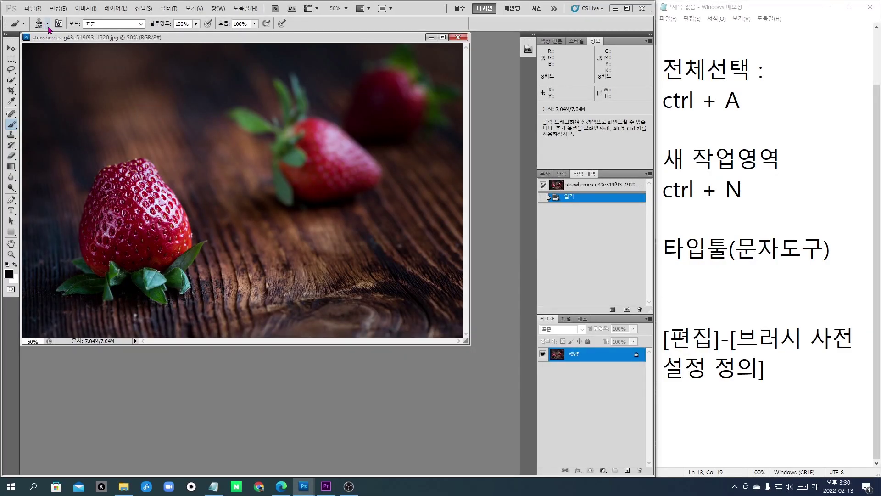
{"action": "left_click", "coordinate": [189, 97]}
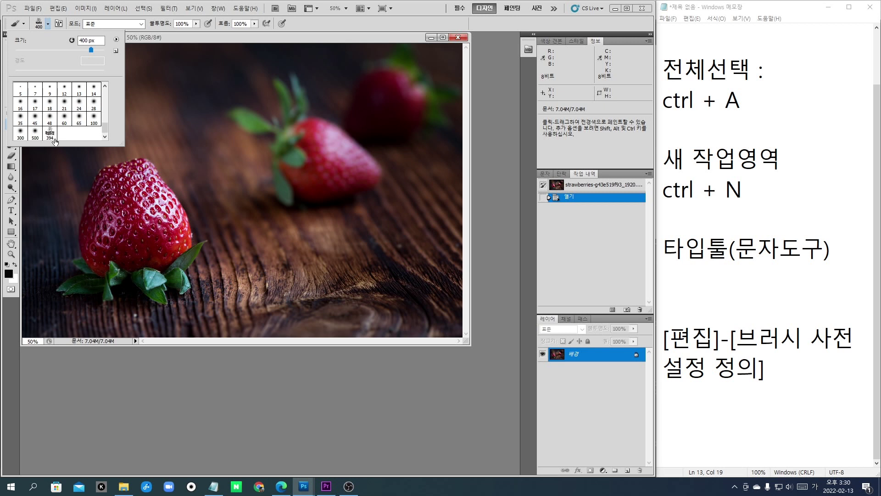
{"action": "mouse_move", "coordinate": [49, 147]}
{"action": "left_mouse_down"}
{"action": "mouse_move", "coordinate": [47, 124]}
{"action": "mouse_move", "coordinate": [61, 139]}
{"action": "left_mouse_up"}
{"action": "key", "text": "Escape"}
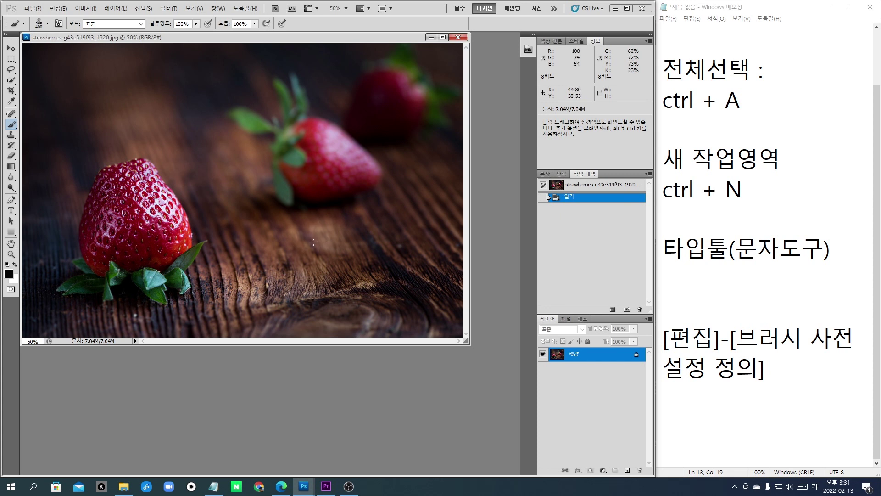
{"action": "key", "text": "Caps_Lock"}
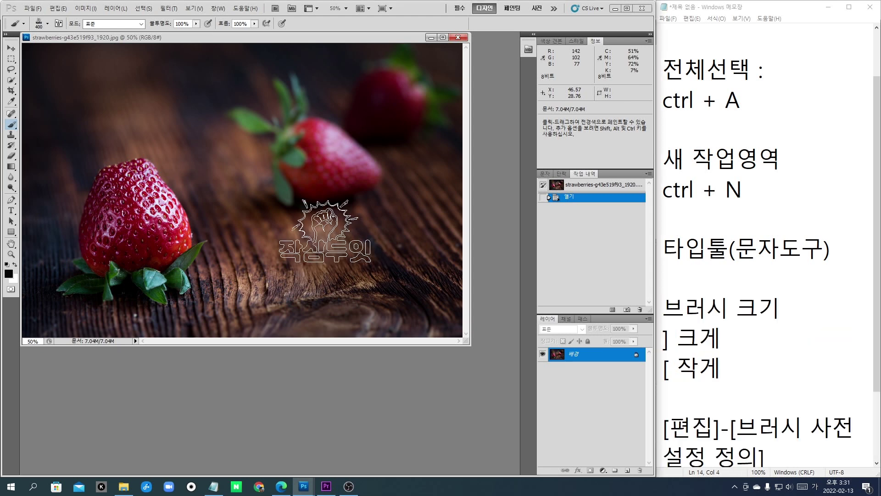
- Enlarge the logo brush to 900 px
{"action": "key", "text": "bracketright"}
{"action": "key", "text": "bracketright"}
{"action": "key", "text": "bracketright"}
{"action": "key", "text": "bracketright"}
{"action": "key", "text": "bracketright"}
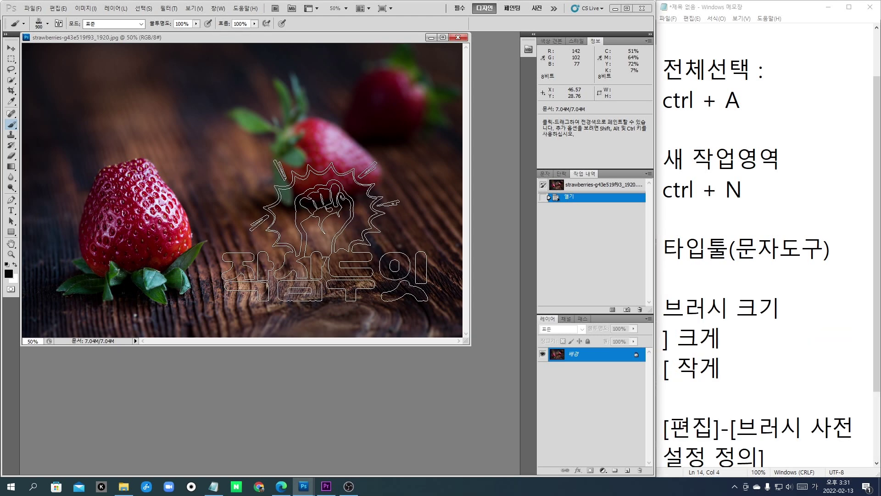
- Reduce the logo brush size to 300 px
{"action": "key", "text": "bracketleft"}
{"action": "key", "text": "bracketleft"}
{"action": "key", "text": "bracketleft"}
{"action": "key", "text": "bracketleft"}
{"action": "key", "text": "bracketleft"}
{"action": "key", "text": "bracketleft"}
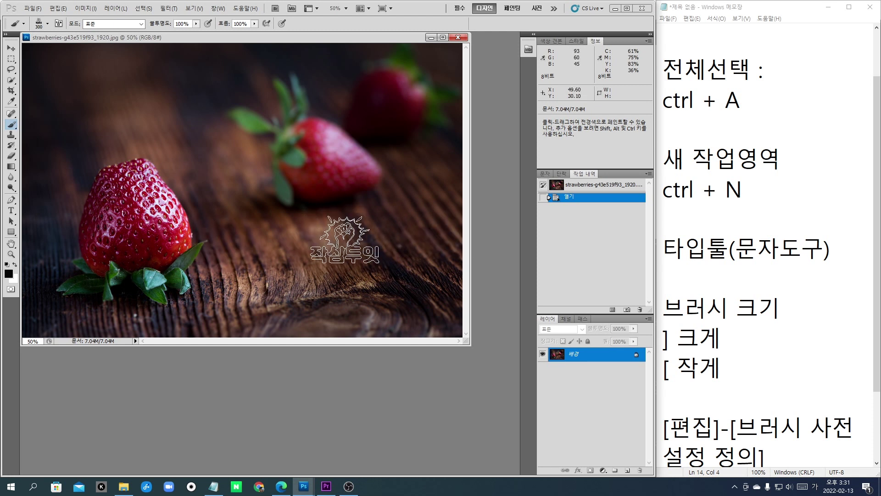
- Set the foreground colour to near-white and stamp the logo once on a new layer in the photo's lower-right area
{"action": "left_click", "coordinate": [9, 275]}
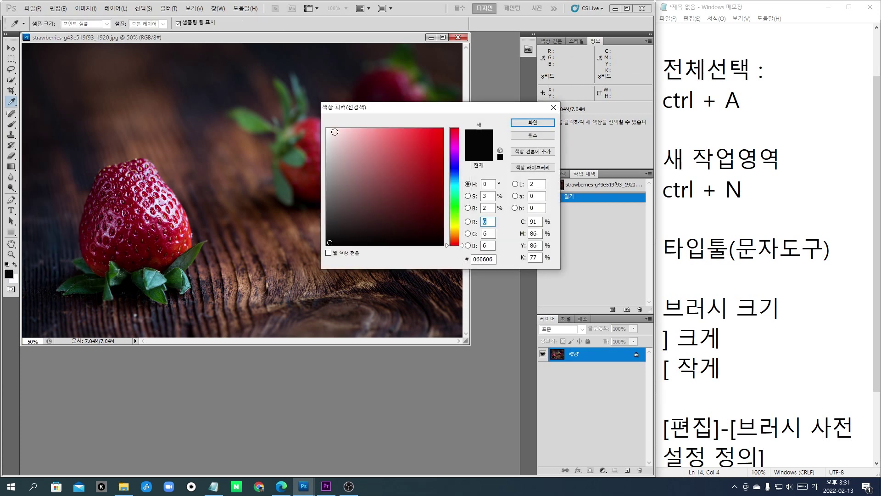
{"action": "left_click", "coordinate": [334, 132]}
{"action": "left_click", "coordinate": [519, 123]}
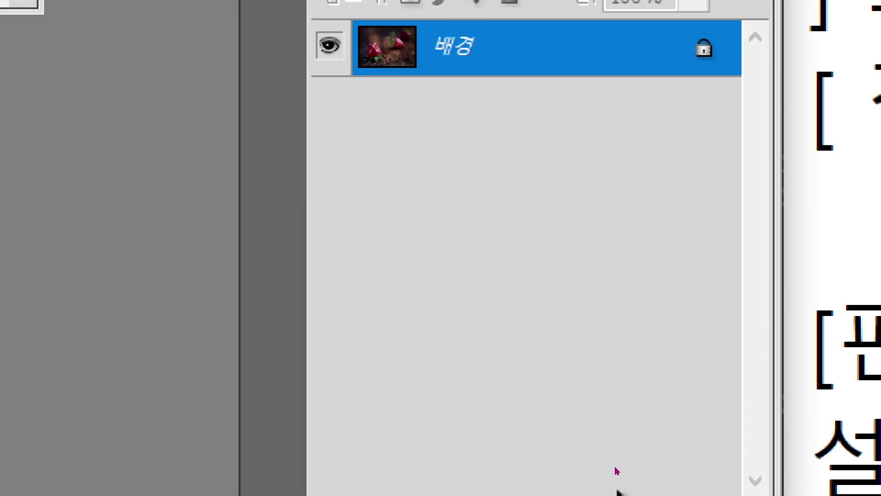
{"action": "left_click", "coordinate": [668, 393]}
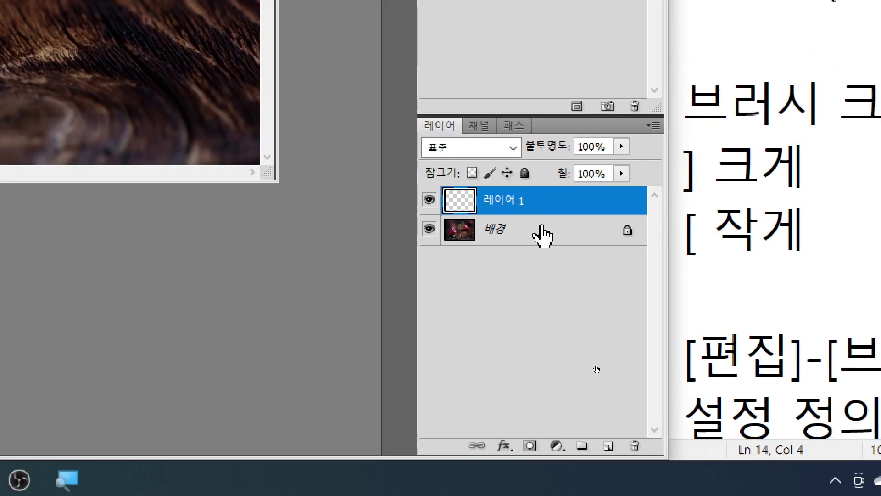
{"action": "left_click", "coordinate": [382, 271]}
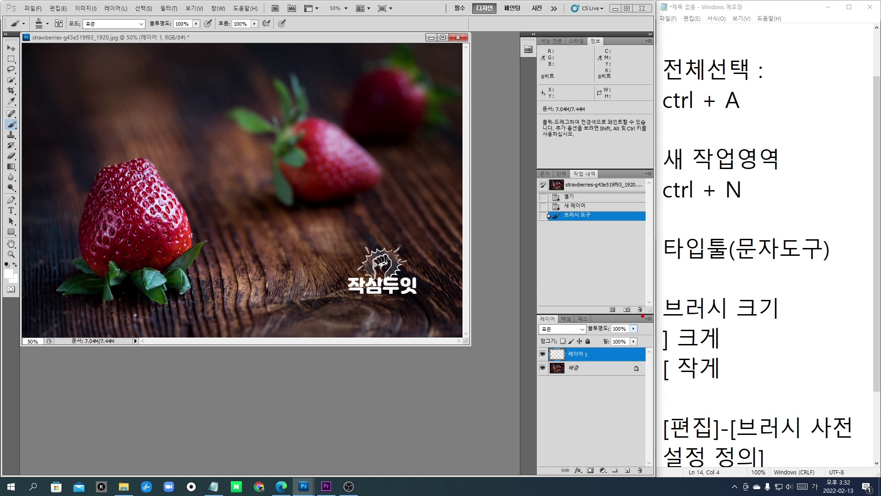
- Lower the watermark layer's opacity to 86% and move the logo into the photo's lower-right corner
{"action": "mouse_move", "coordinate": [643, 316]}
{"action": "left_mouse_down"}
{"action": "mouse_move", "coordinate": [587, 322]}
{"action": "mouse_move", "coordinate": [657, 321]}
{"action": "mouse_move", "coordinate": [604, 340]}
{"action": "mouse_move", "coordinate": [628, 340]}
{"action": "left_mouse_up"}
{"action": "key", "text": "e"}
{"action": "left_click", "coordinate": [634, 328]}
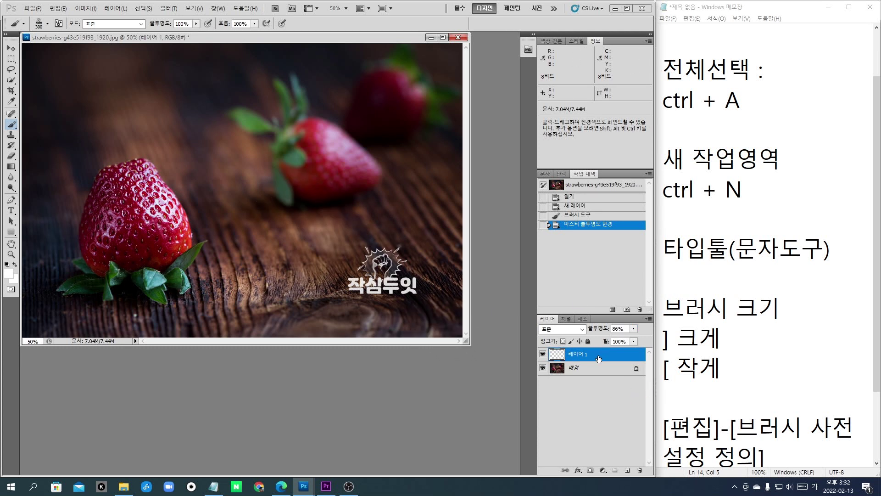
{"action": "left_click", "coordinate": [11, 48]}
{"action": "left_click_drag", "start_coordinate": [389, 281], "coordinate": [417, 321]}
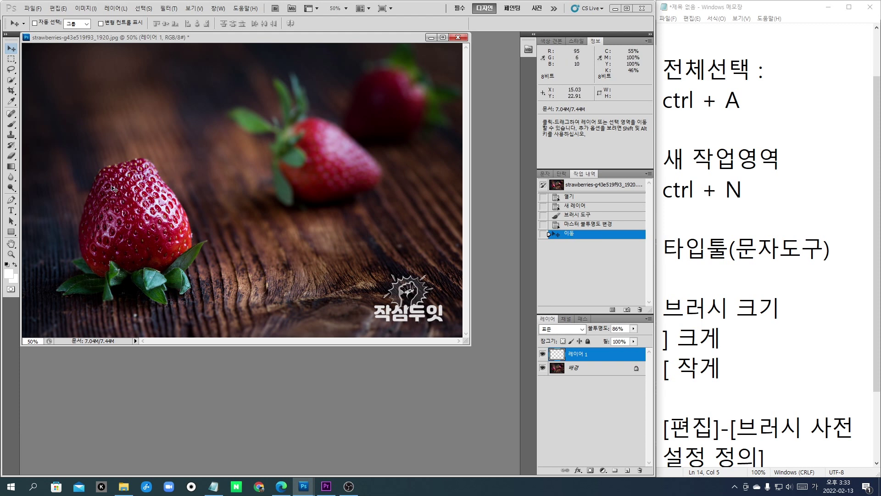
- Switch back to the Brush tool and select the 작심두잇 logo brush at its original 394 px size
{"action": "left_click", "coordinate": [10, 126]}
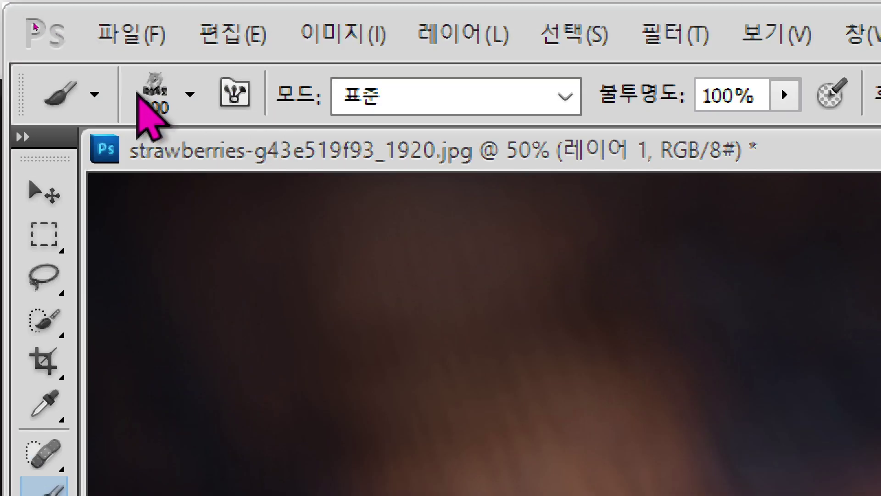
{"action": "left_click", "coordinate": [190, 94]}
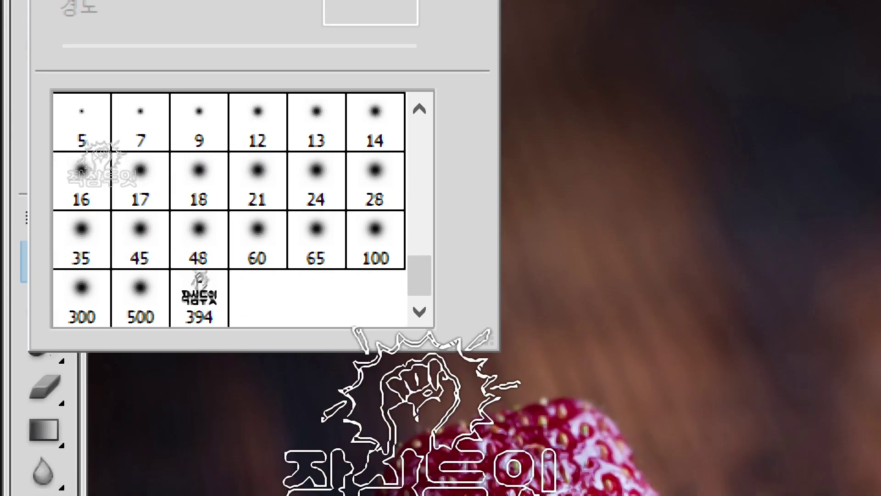
{"action": "left_click", "coordinate": [198, 307]}
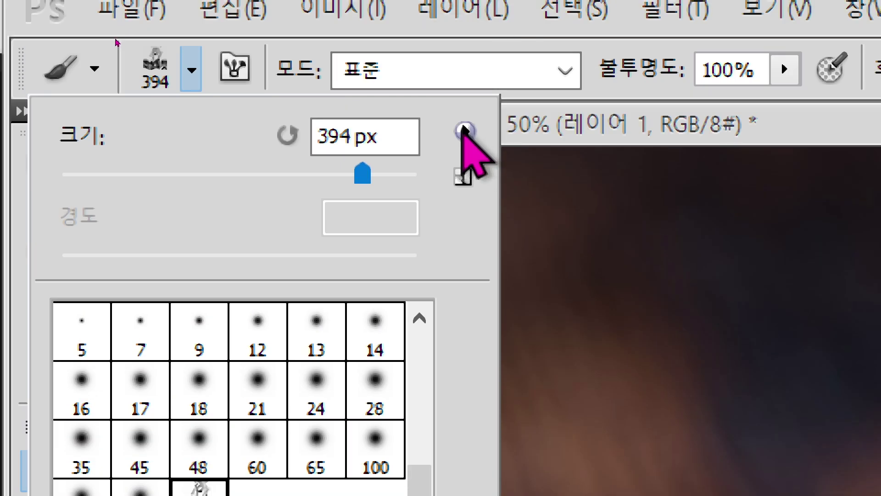
- Save the brush set as an ABR file named 작심두잇 in the Brushes folder and close the brush picker
{"action": "left_click", "coordinate": [464, 132]}
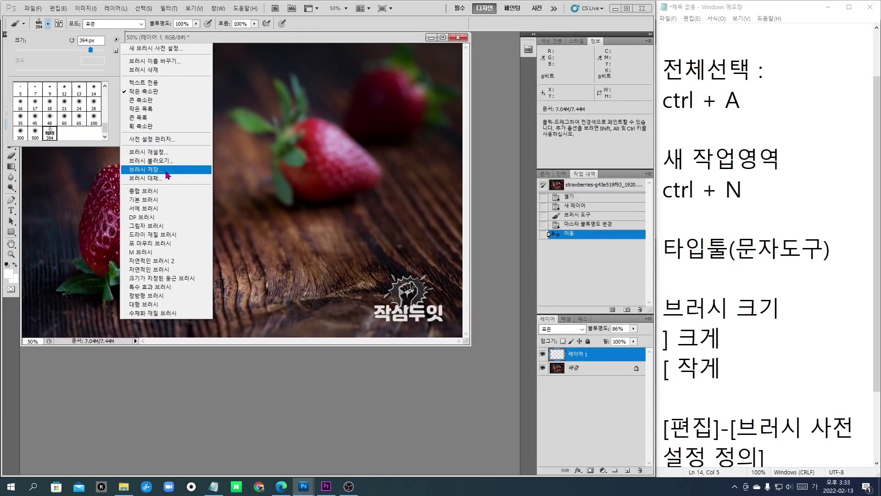
{"action": "left_click", "coordinate": [167, 173]}
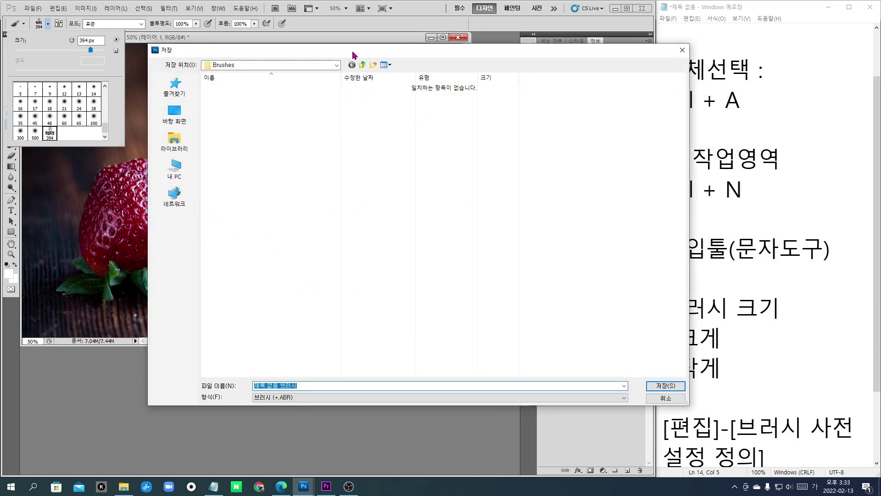
{"action": "left_click_drag", "start_coordinate": [354, 55], "coordinate": [379, 79]}
{"action": "type", "text": "딸"}
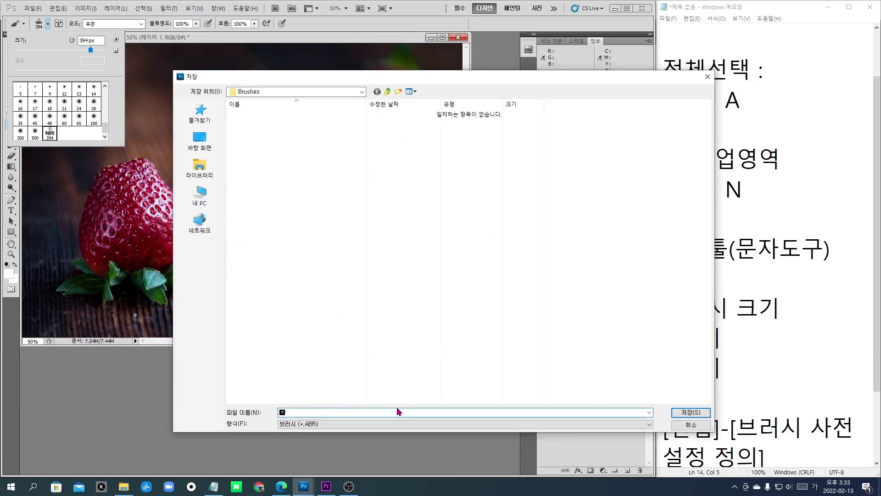
{"action": "type", "text": "두달"}
{"action": "type", "text": "잇"}
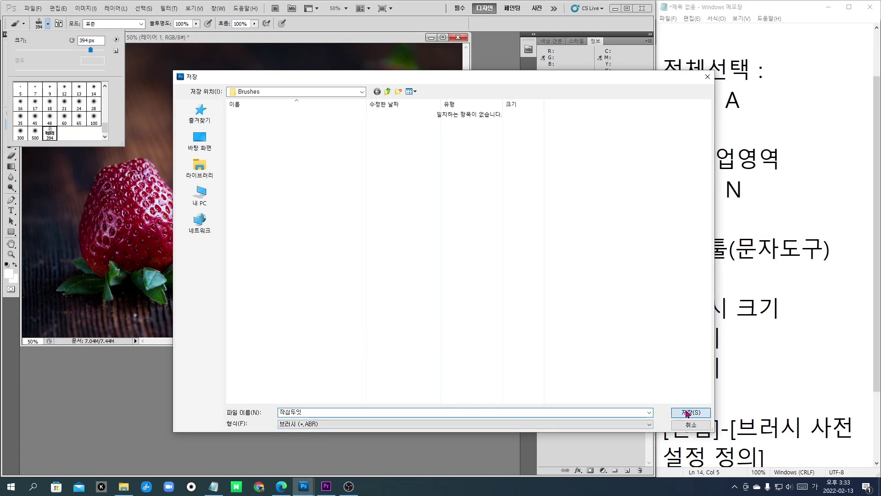
{"action": "left_click", "coordinate": [688, 413]}
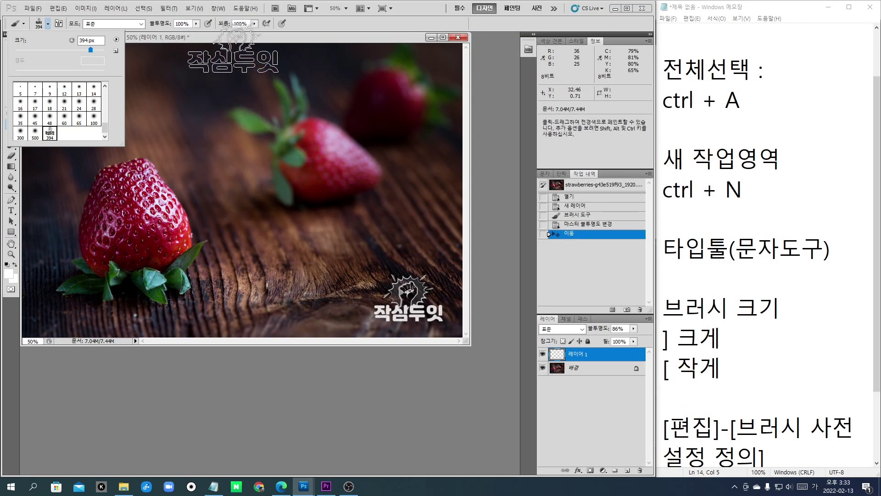
{"action": "left_click", "coordinate": [233, 41]}
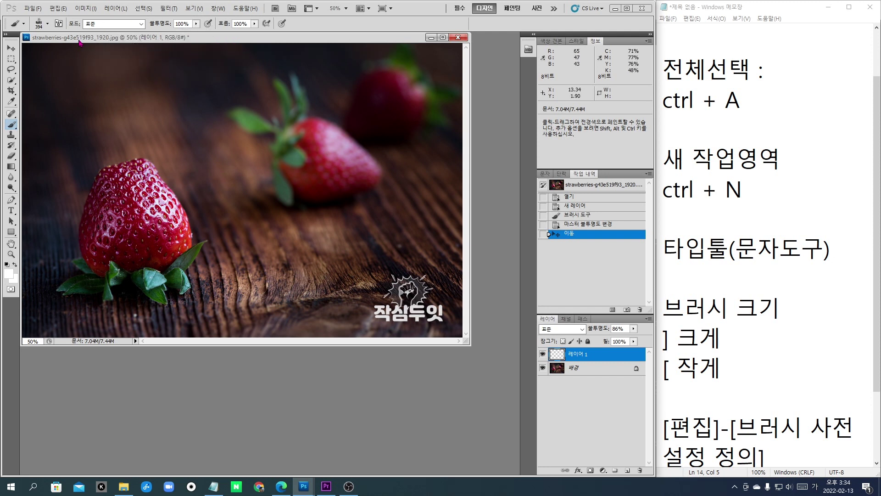
- Start loading brushes and copy the 작심두잇 ABR file from the Brushes folder
{"action": "left_click", "coordinate": [49, 25]}
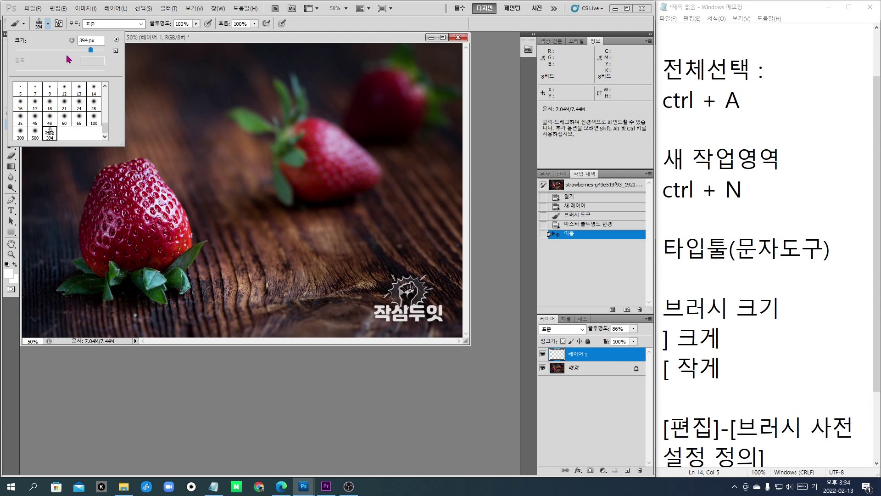
{"action": "left_click", "coordinate": [116, 40]}
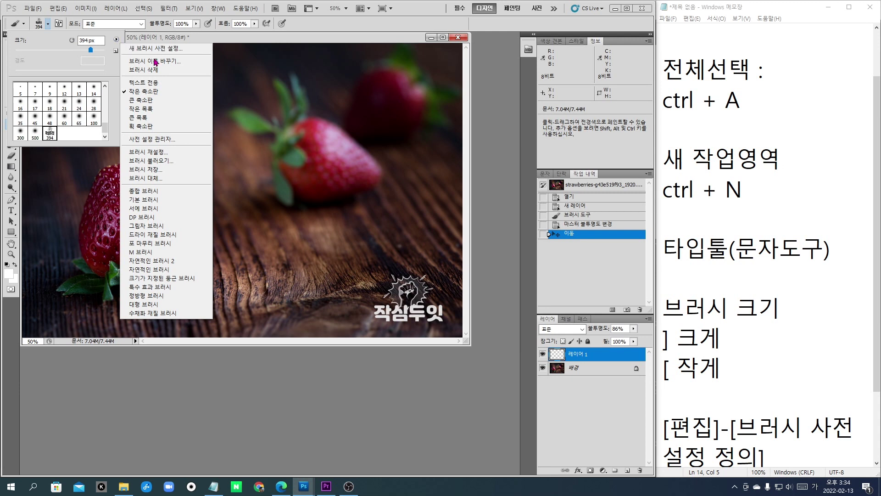
{"action": "left_click", "coordinate": [170, 161]}
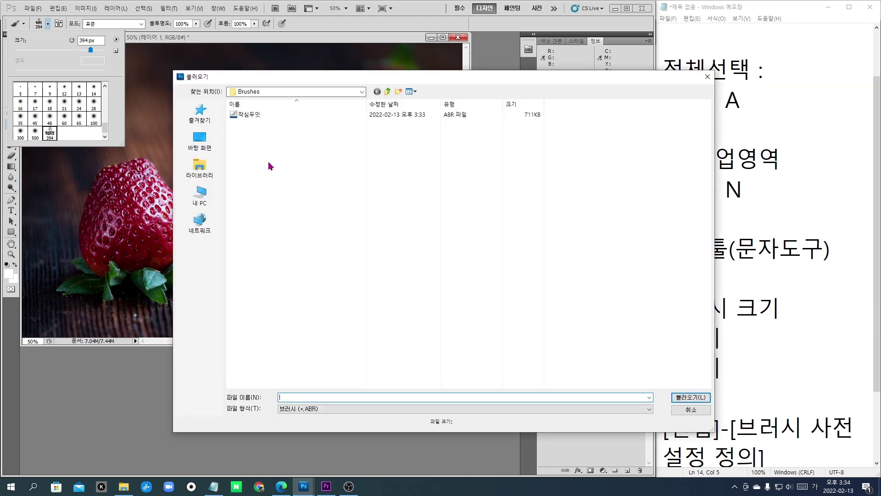
{"action": "left_click", "coordinate": [249, 116]}
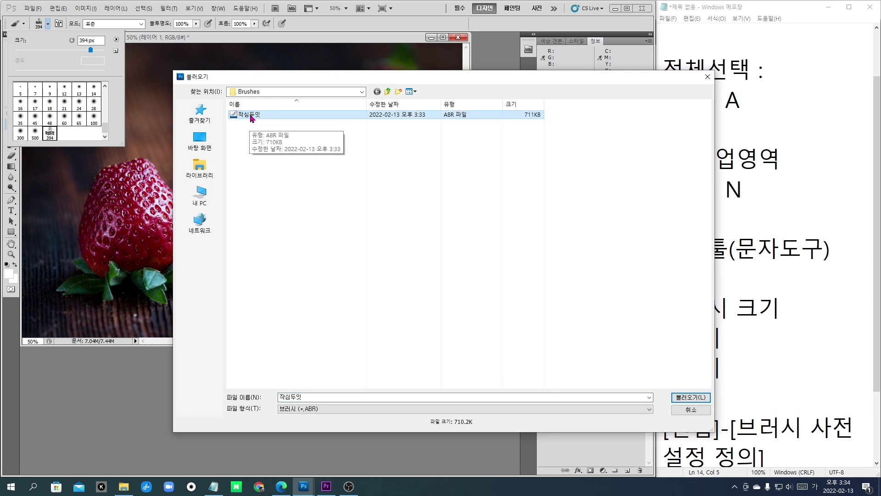
{"action": "right_click", "coordinate": [251, 119]}
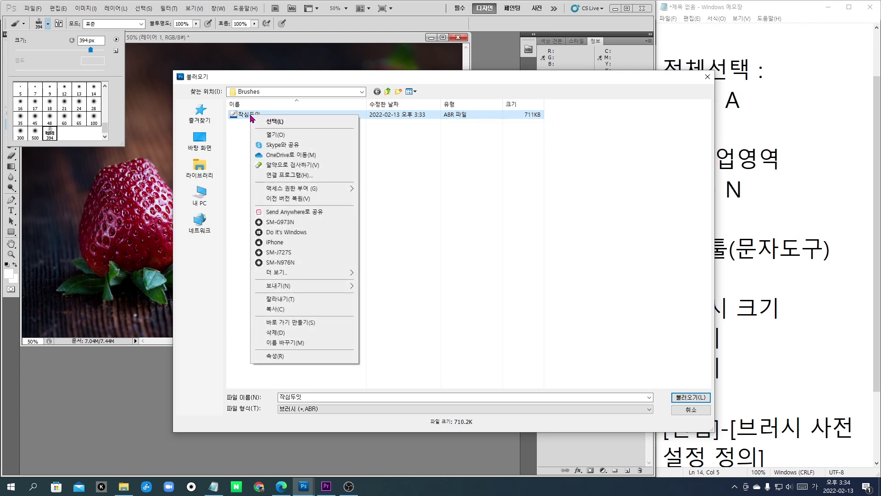
{"action": "left_click", "coordinate": [282, 309]}
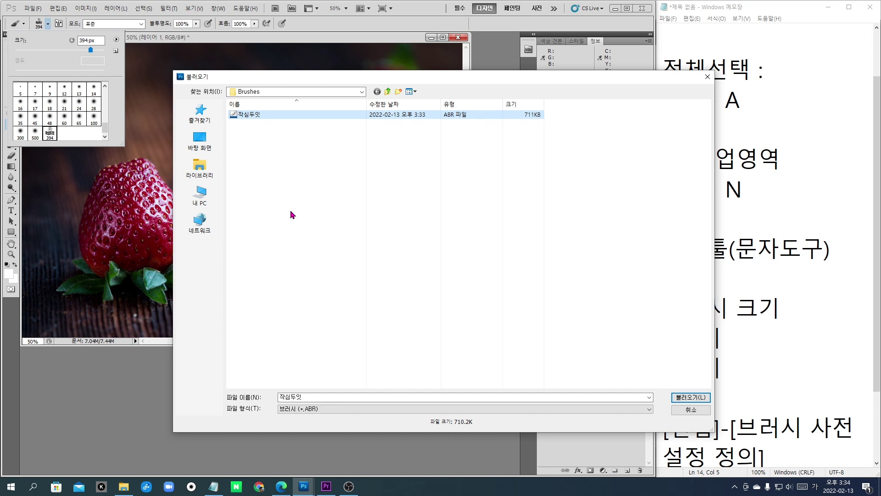
- Paste the copied 작심두잇 brush file into the 브러시 folder and cancel the brush loading
{"action": "left_click", "coordinate": [364, 92]}
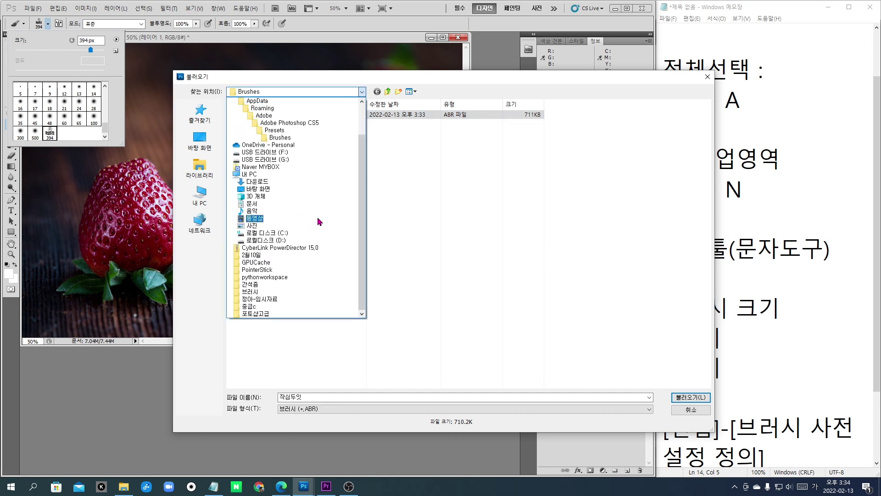
{"action": "left_click", "coordinate": [245, 293]}
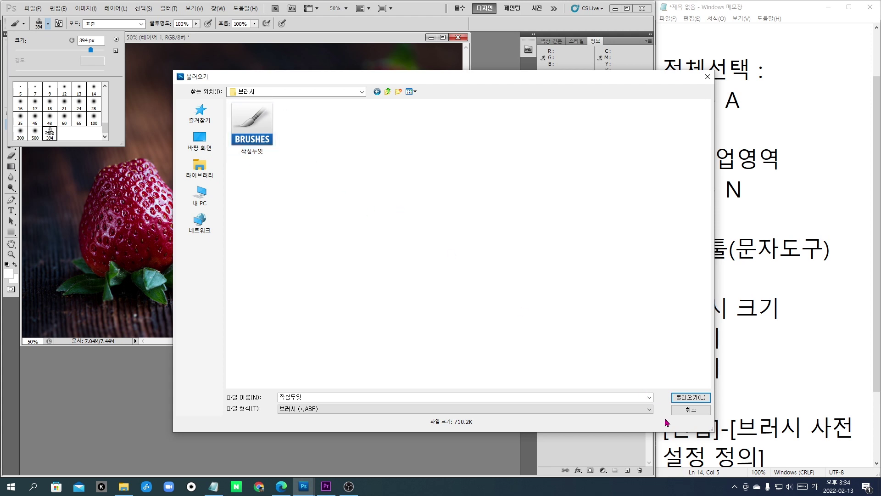
{"action": "left_click_drag", "start_coordinate": [468, 79], "coordinate": [416, 55]}
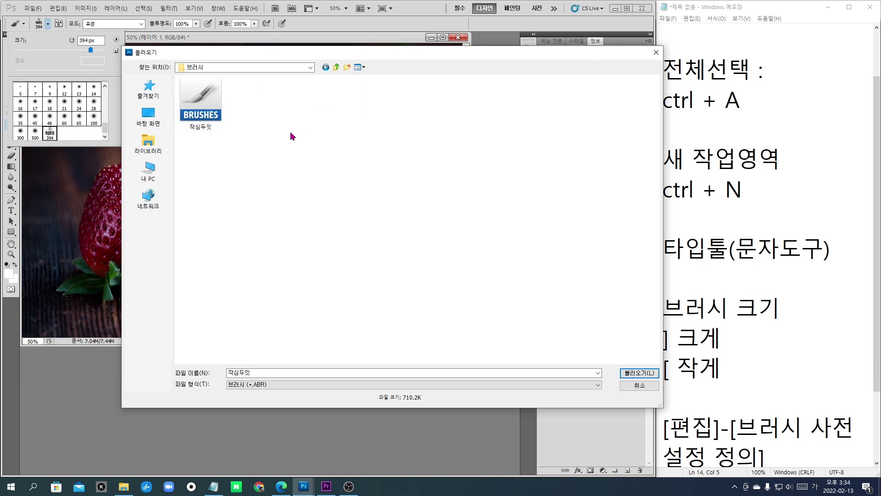
{"action": "left_click", "coordinate": [651, 388]}
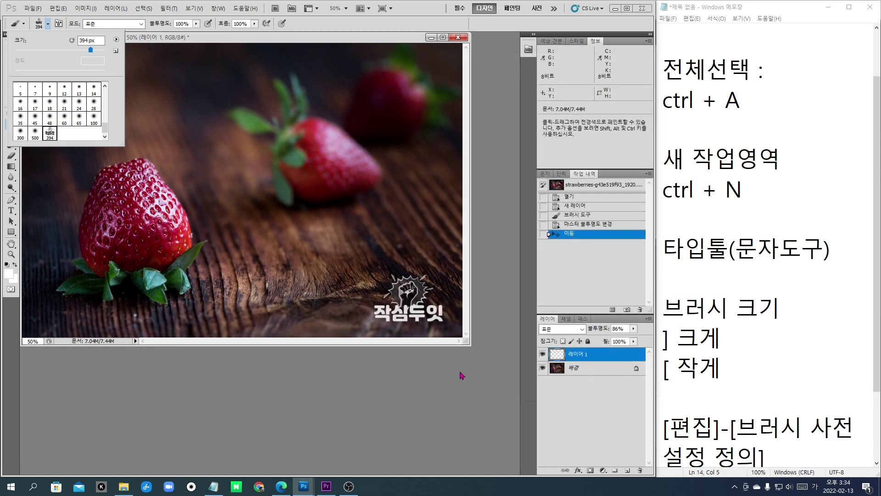
{"action": "left_click", "coordinate": [245, 408]}
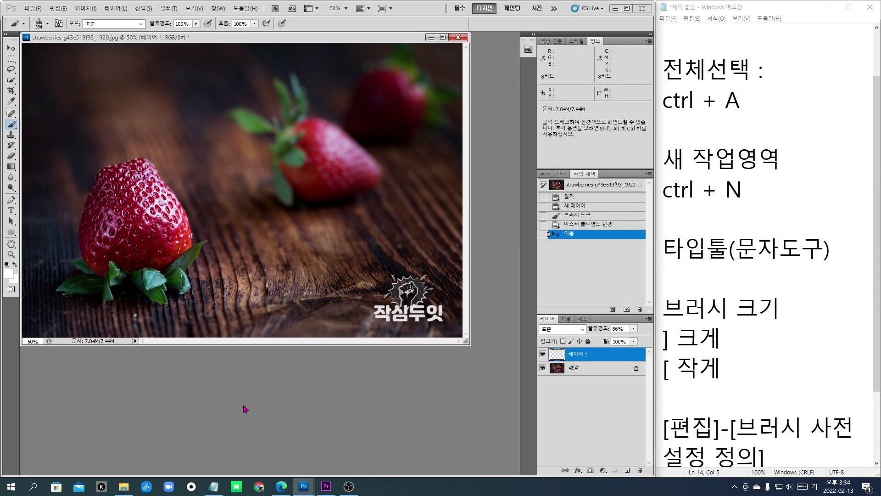
- Switch to File Explorer, check the 브러시 folder on the desktop for the 작심두잇 ABR file, and return to Photoshop
{"action": "left_click", "coordinate": [124, 492]}
{"action": "left_click", "coordinate": [395, 357]}
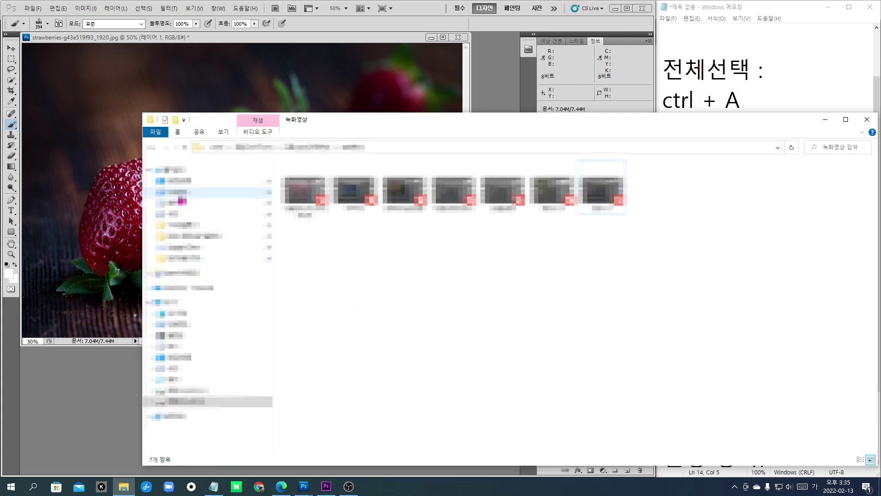
{"action": "left_click", "coordinate": [179, 180]}
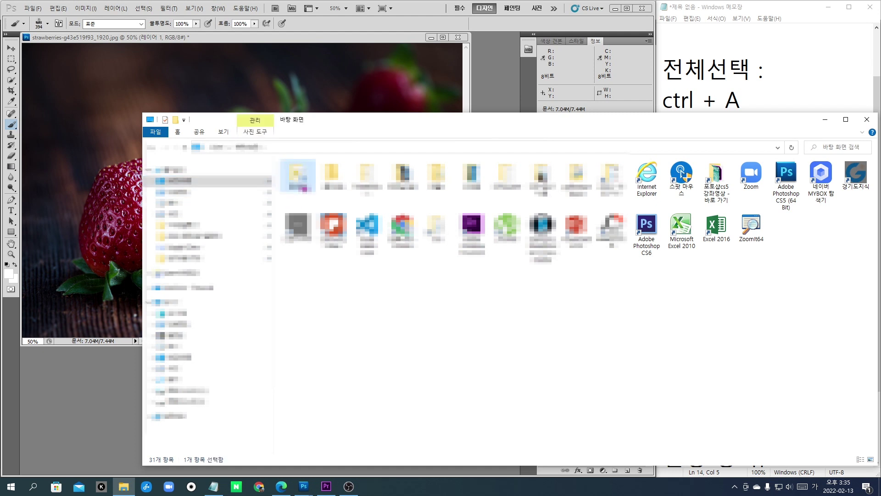
{"action": "double_click", "coordinate": [304, 188]}
{"action": "left_click", "coordinate": [365, 186]}
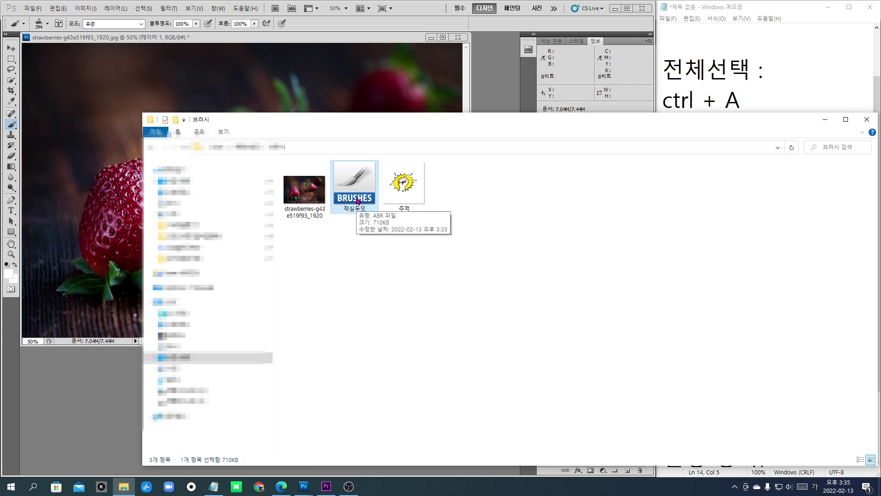
{"action": "left_click", "coordinate": [418, 292]}
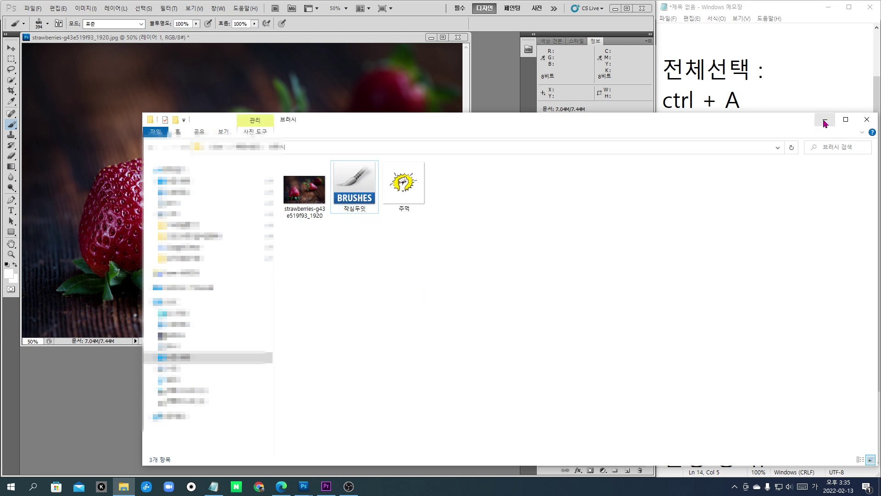
{"action": "left_click", "coordinate": [825, 123]}
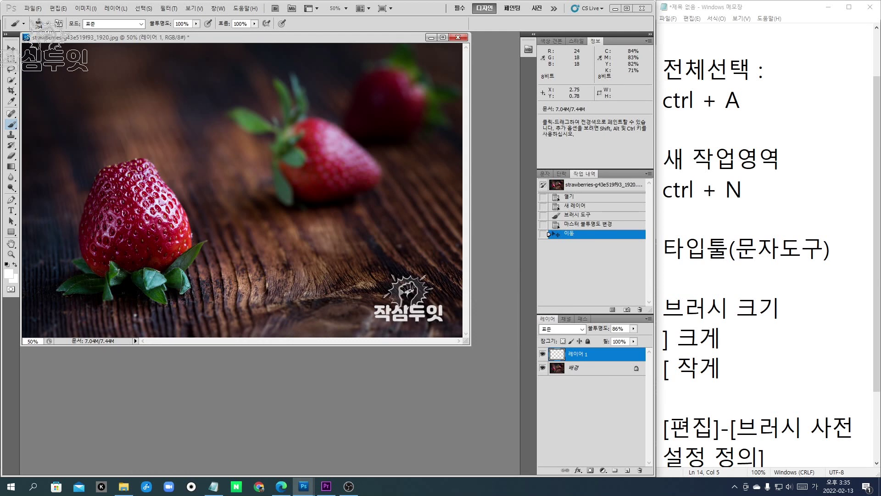
- Look at where brush files are loaded from in the Load Brushes dialog and close it without loading anything
{"action": "left_click", "coordinate": [49, 26]}
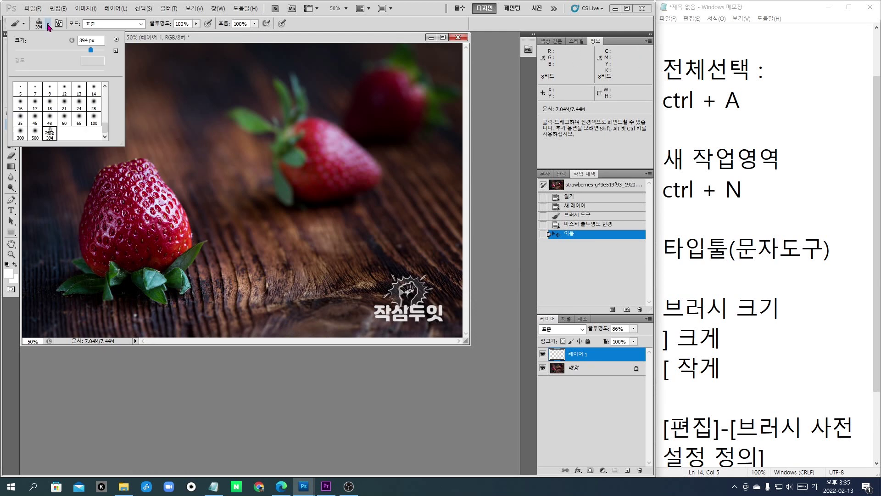
{"action": "left_click", "coordinate": [117, 41]}
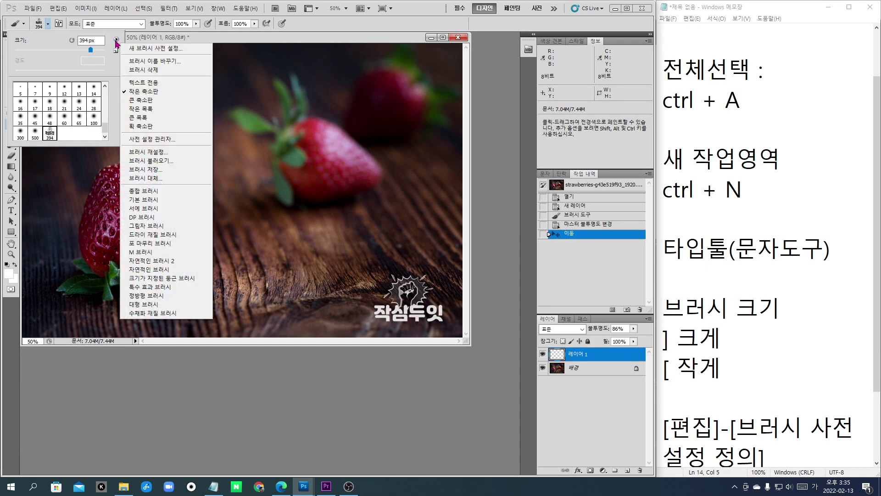
{"action": "left_click", "coordinate": [167, 161]}
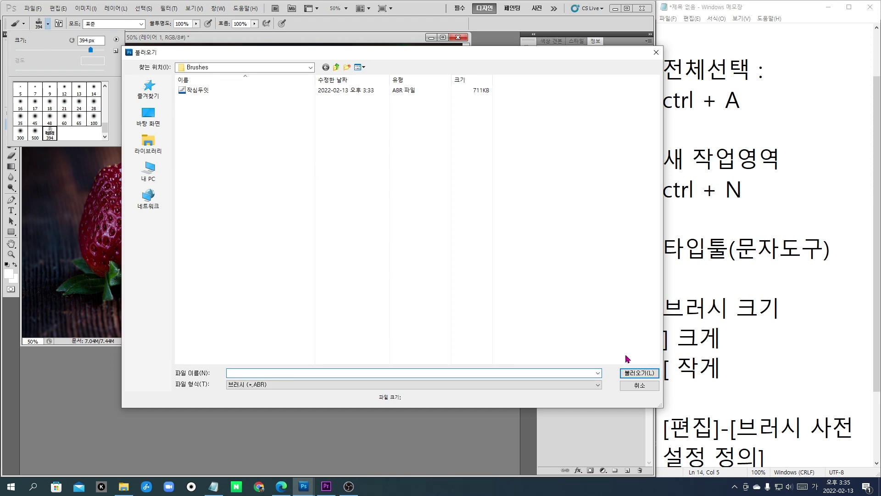
{"action": "left_click", "coordinate": [639, 386]}
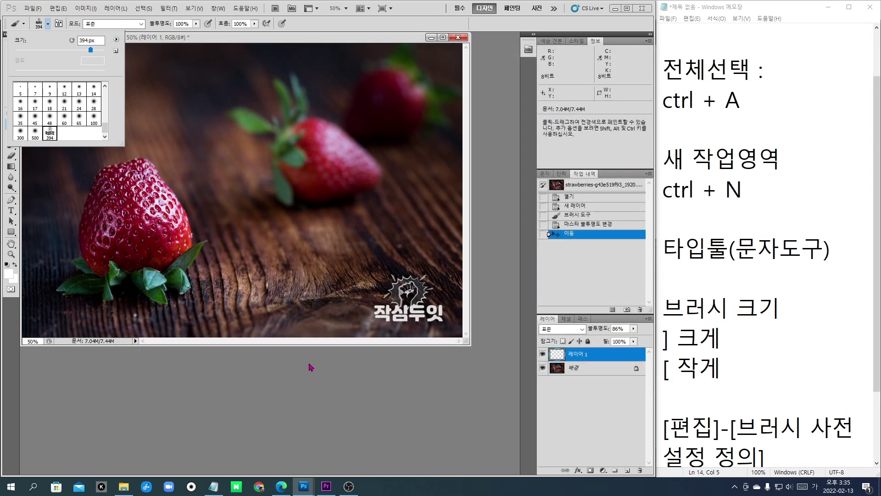
{"action": "left_click", "coordinate": [363, 377]}
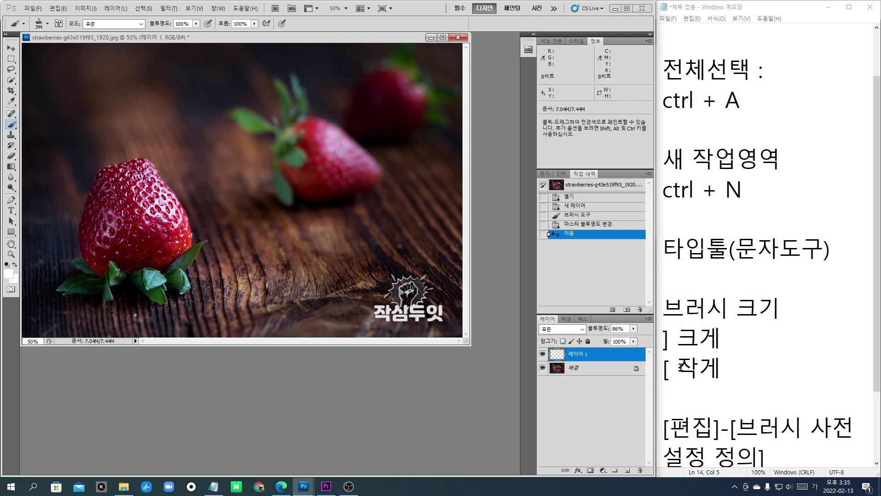
- Switch to the Notepad notes and review the heading 워터마크 브러시로 만들기
{"action": "scroll", "coordinate": [845, 362], "scroll_direction": "up", "scroll_amount": 1}
{"action": "left_click_drag", "start_coordinate": [663, 41], "coordinate": [826, 72]}
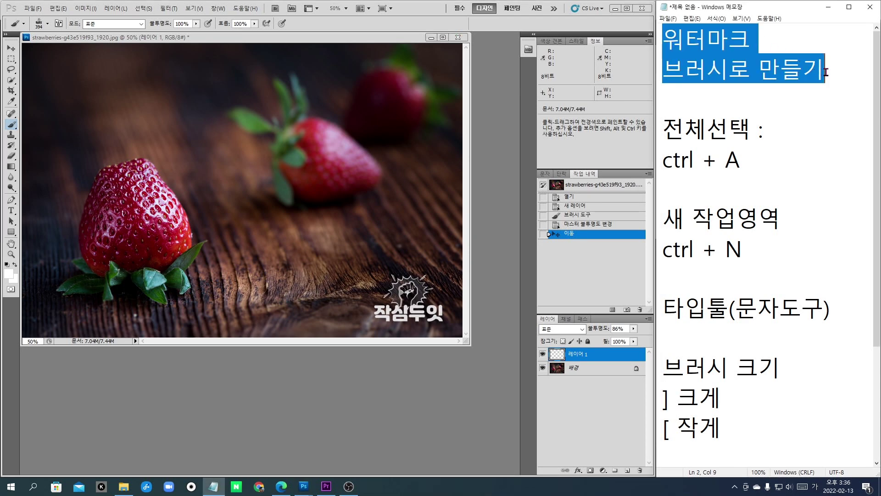
{"action": "left_click", "coordinate": [834, 78]}
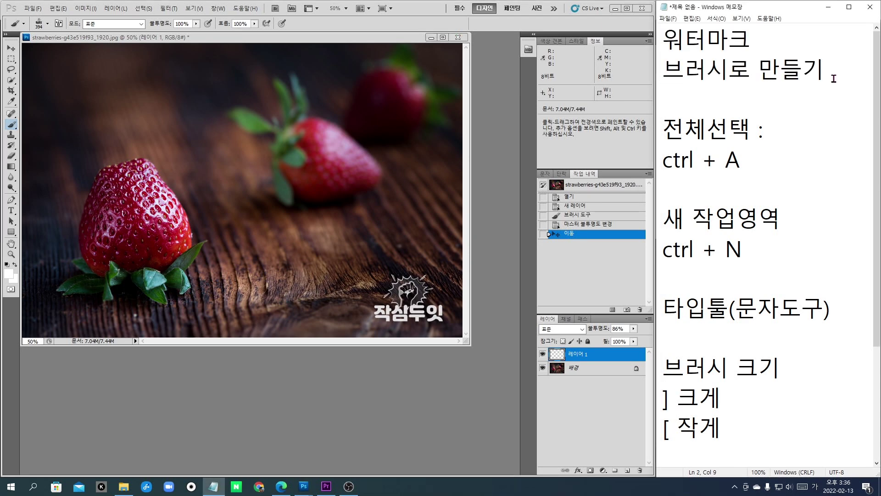